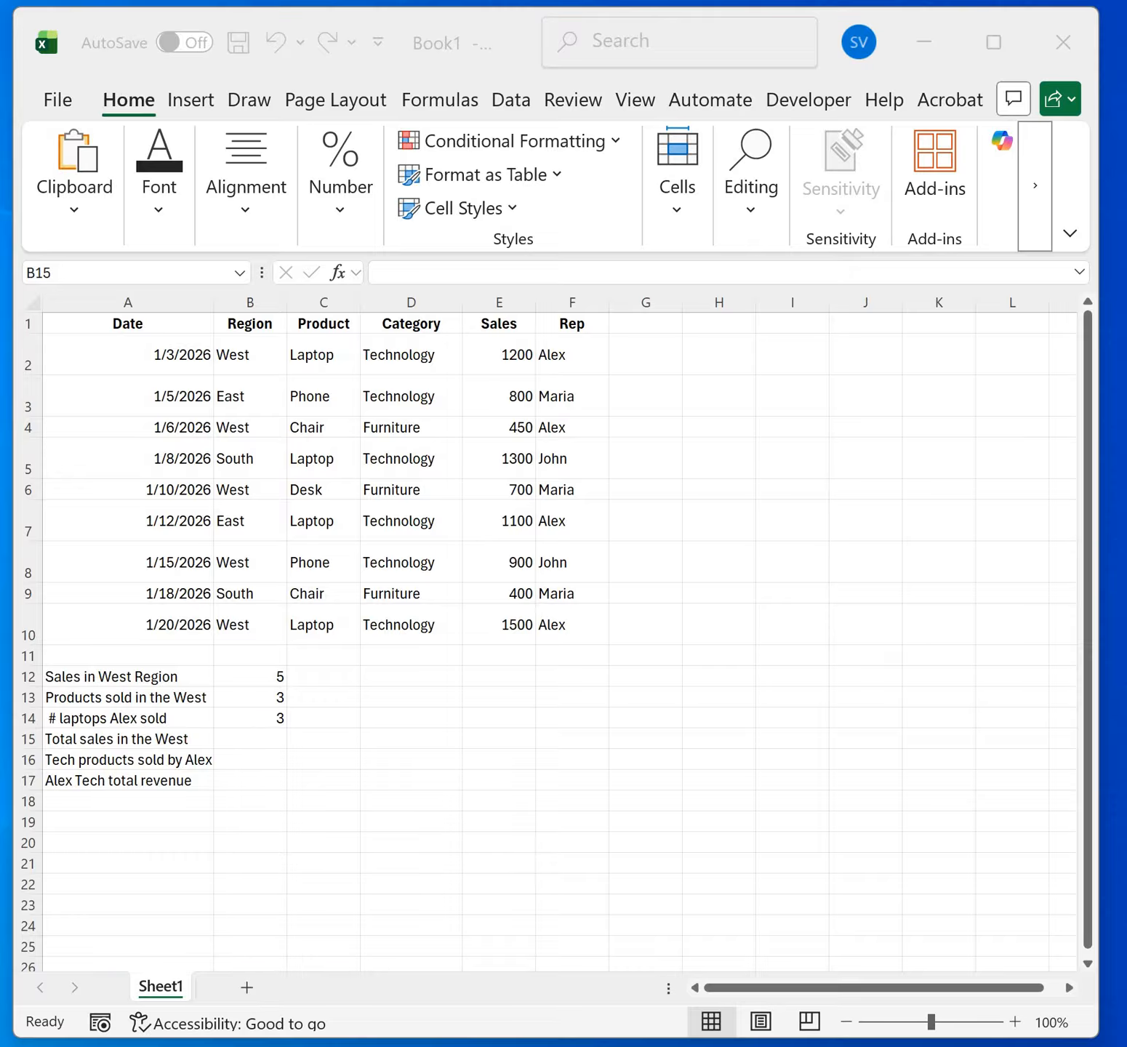
# Step: Start a SUMIF formula in B15 for total West sales, using the Region cells B2:B10 as the range
pyautogui.click(249, 739)
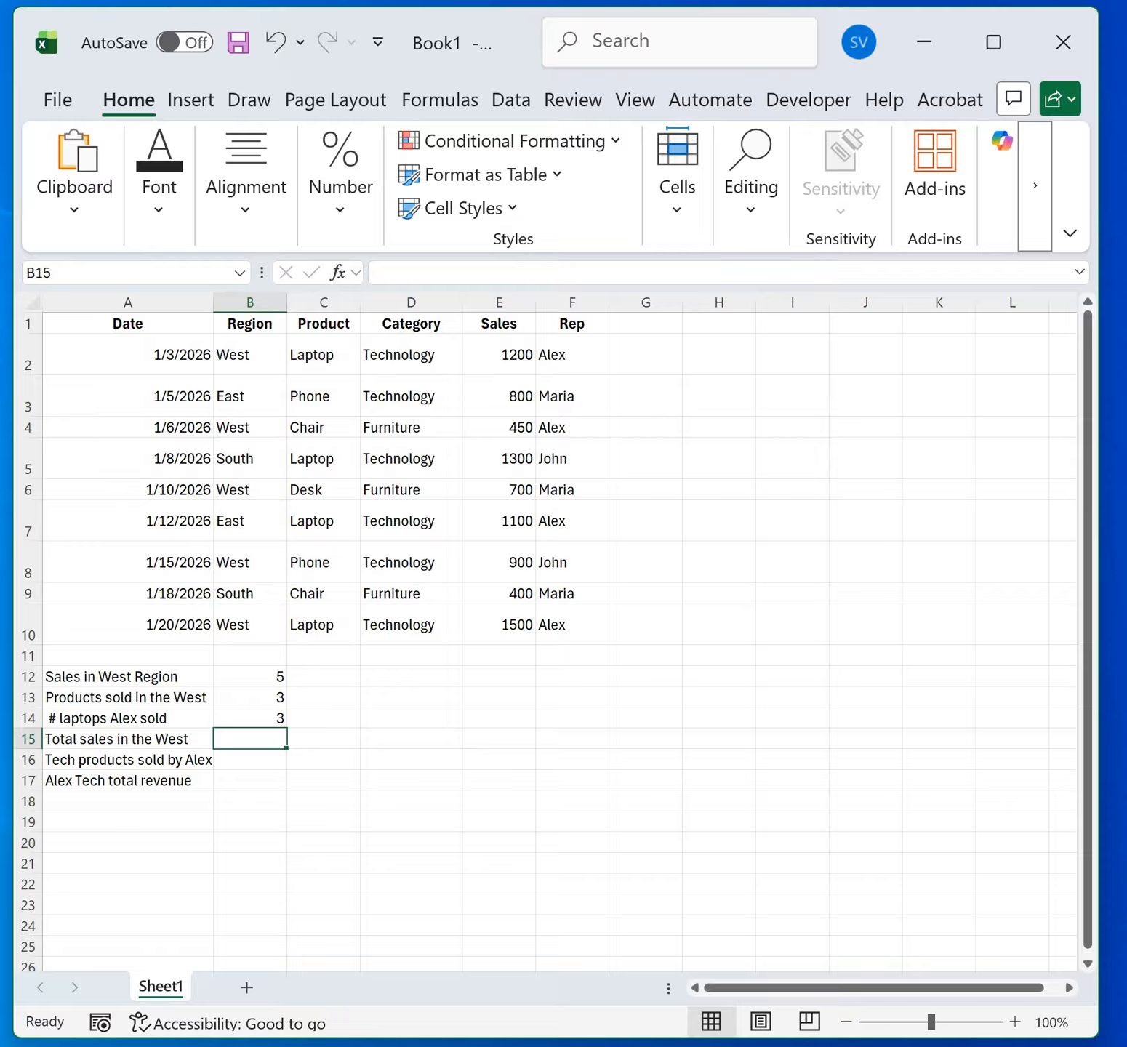
pyautogui.write('=')
pyautogui.press('BackSpace')
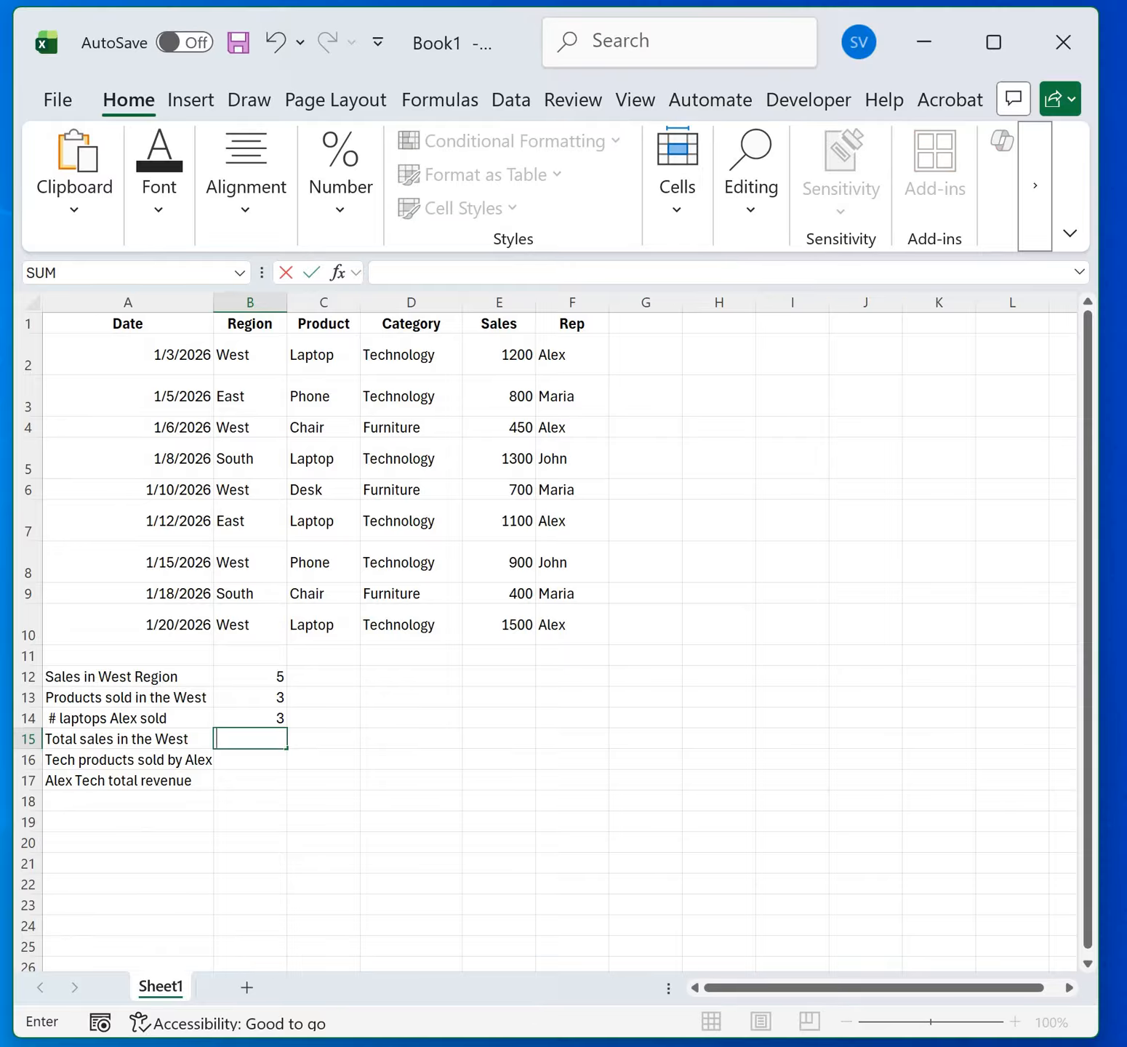
pyautogui.write('=')
pyautogui.write('Sum')
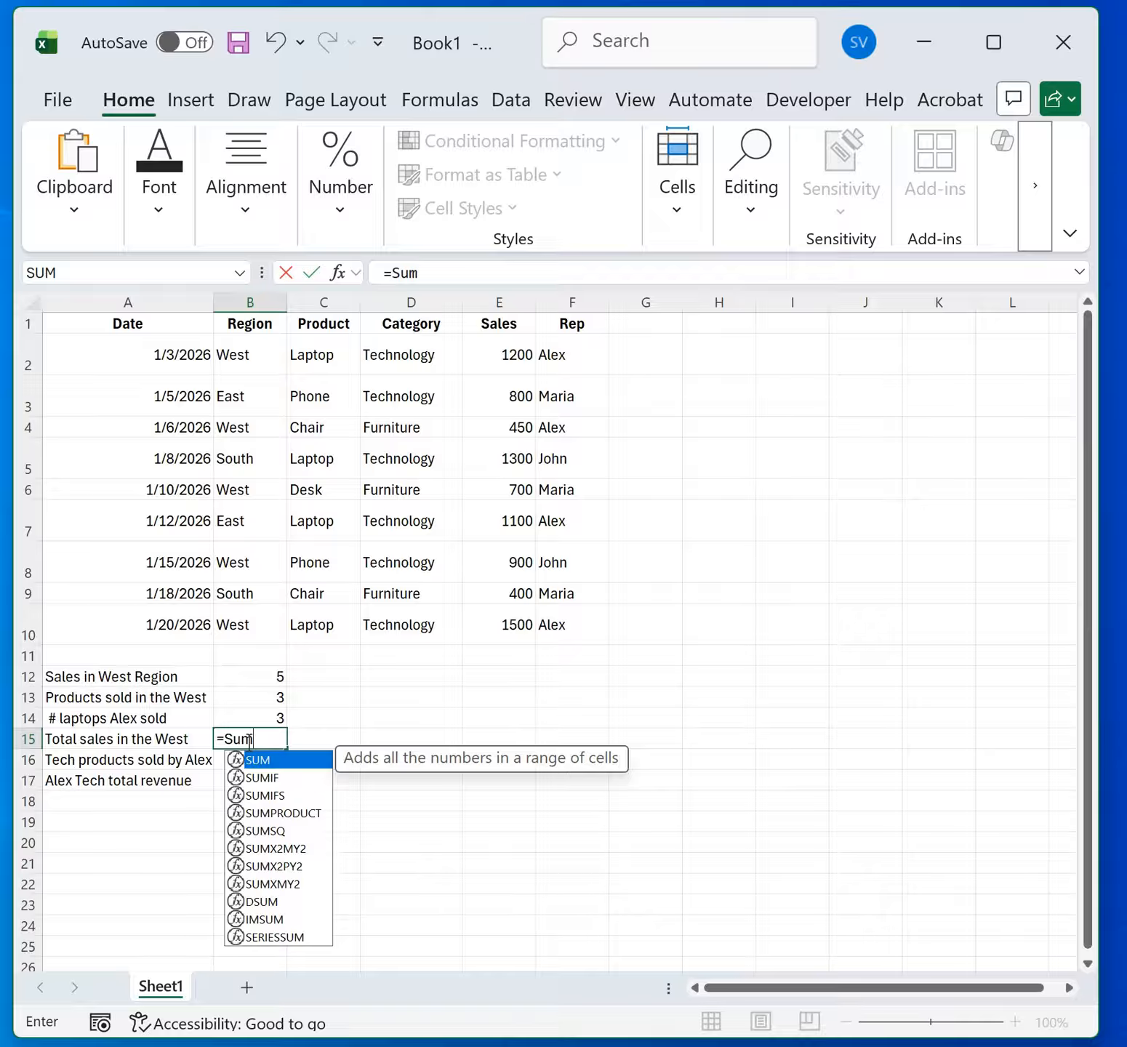
pyautogui.write('I')
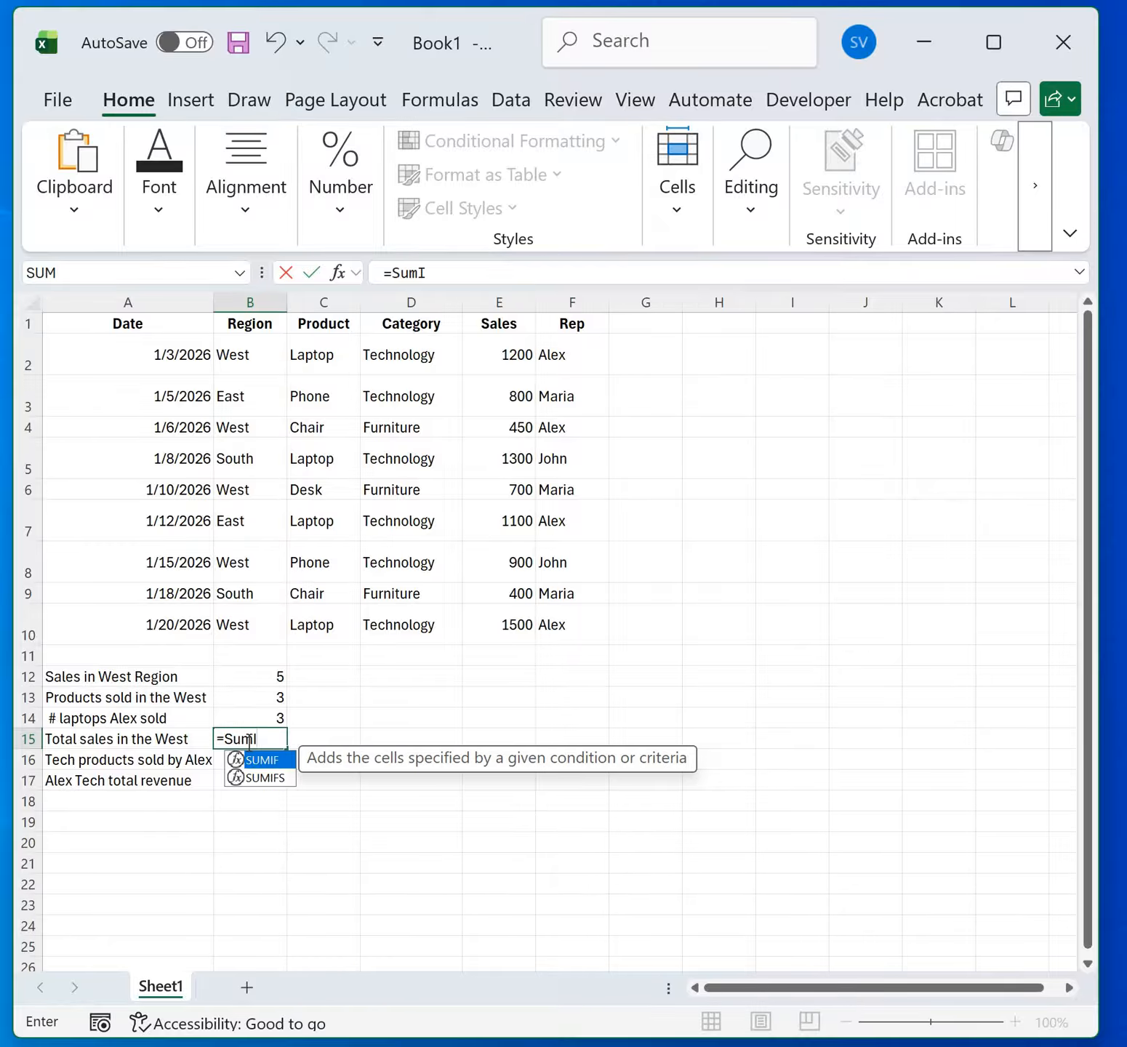
pyautogui.write('f')
pyautogui.write('(')
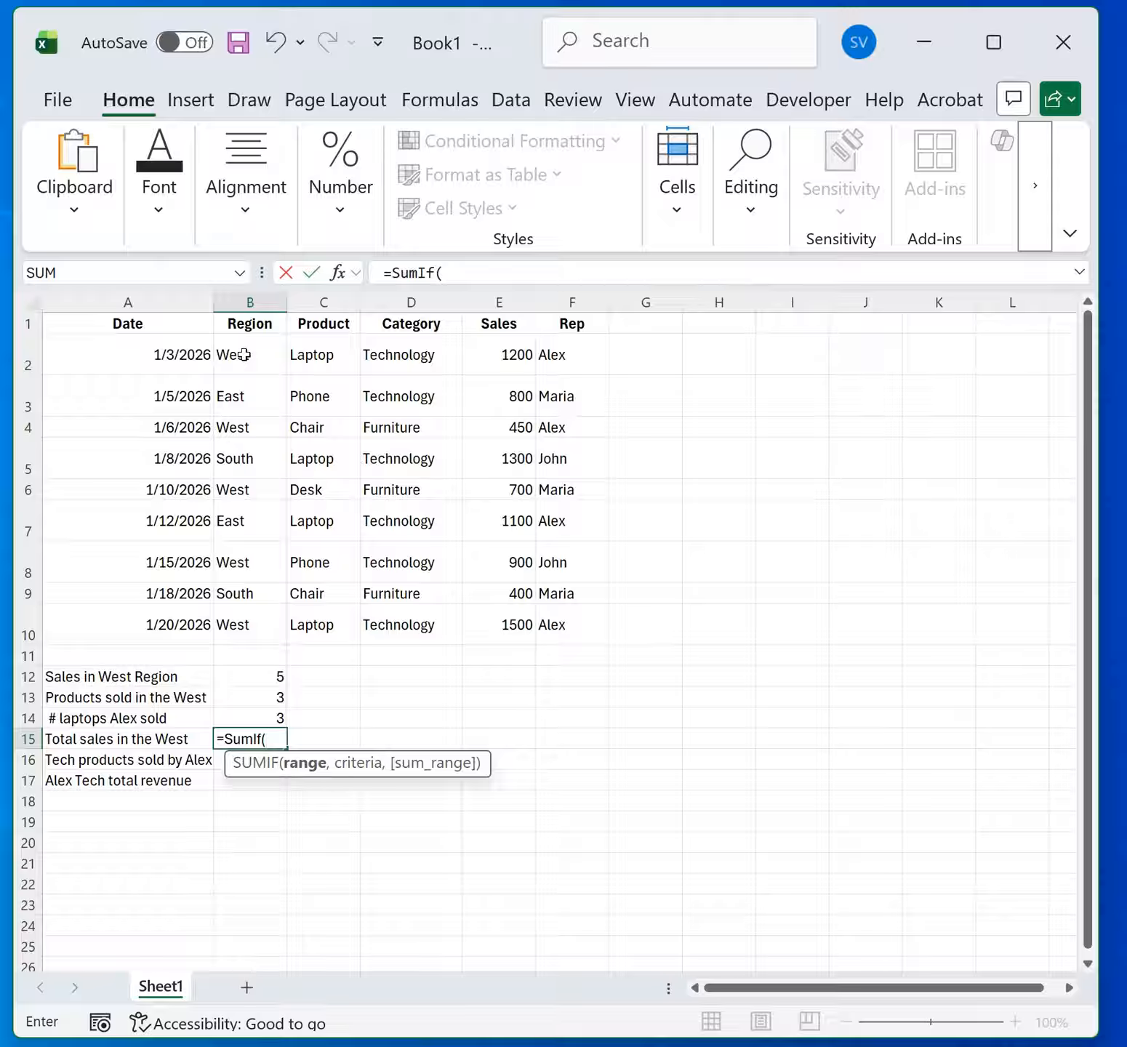
pyautogui.moveTo(232, 356); pyautogui.dragTo(233, 625)
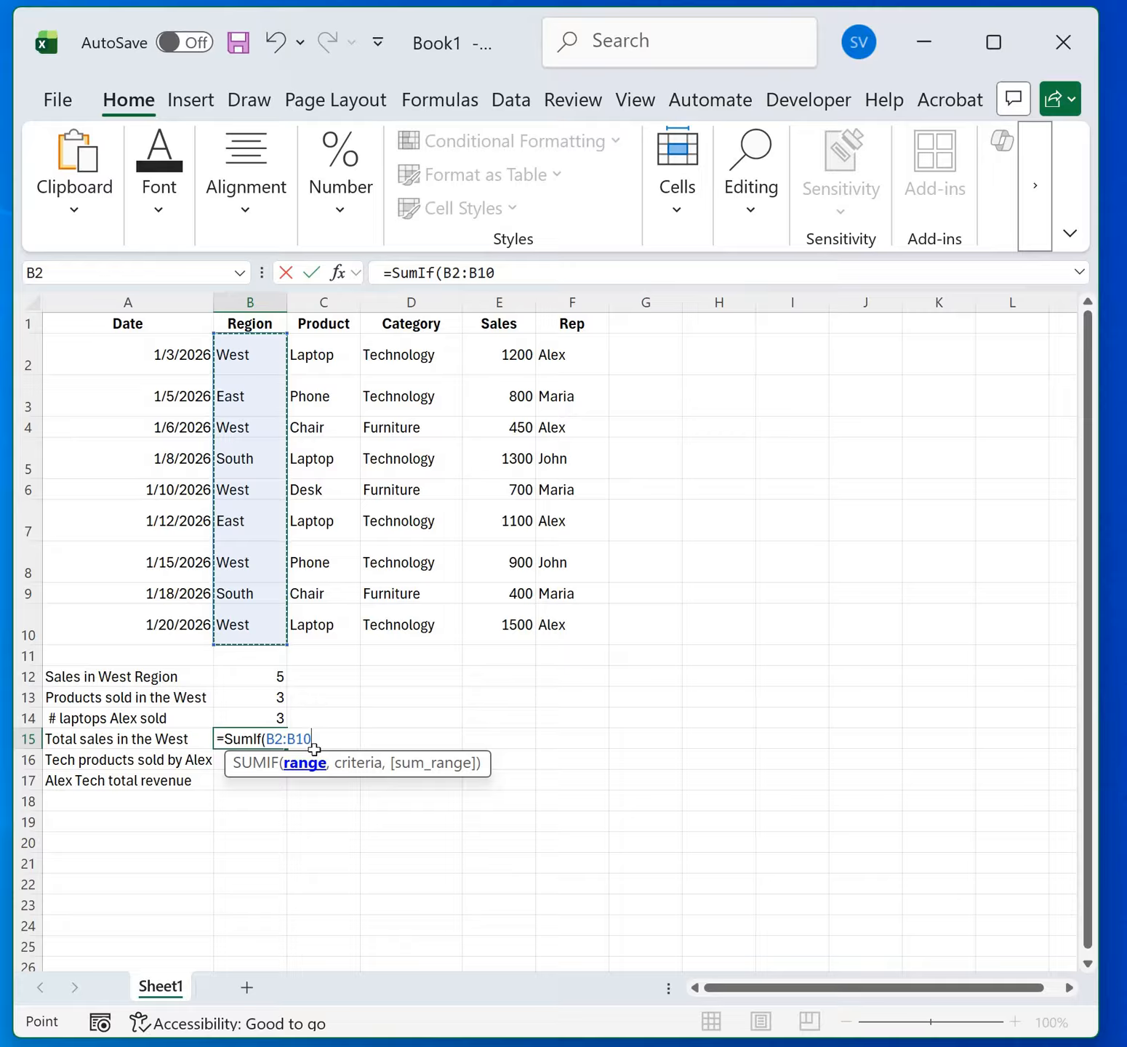
pyautogui.write(',')
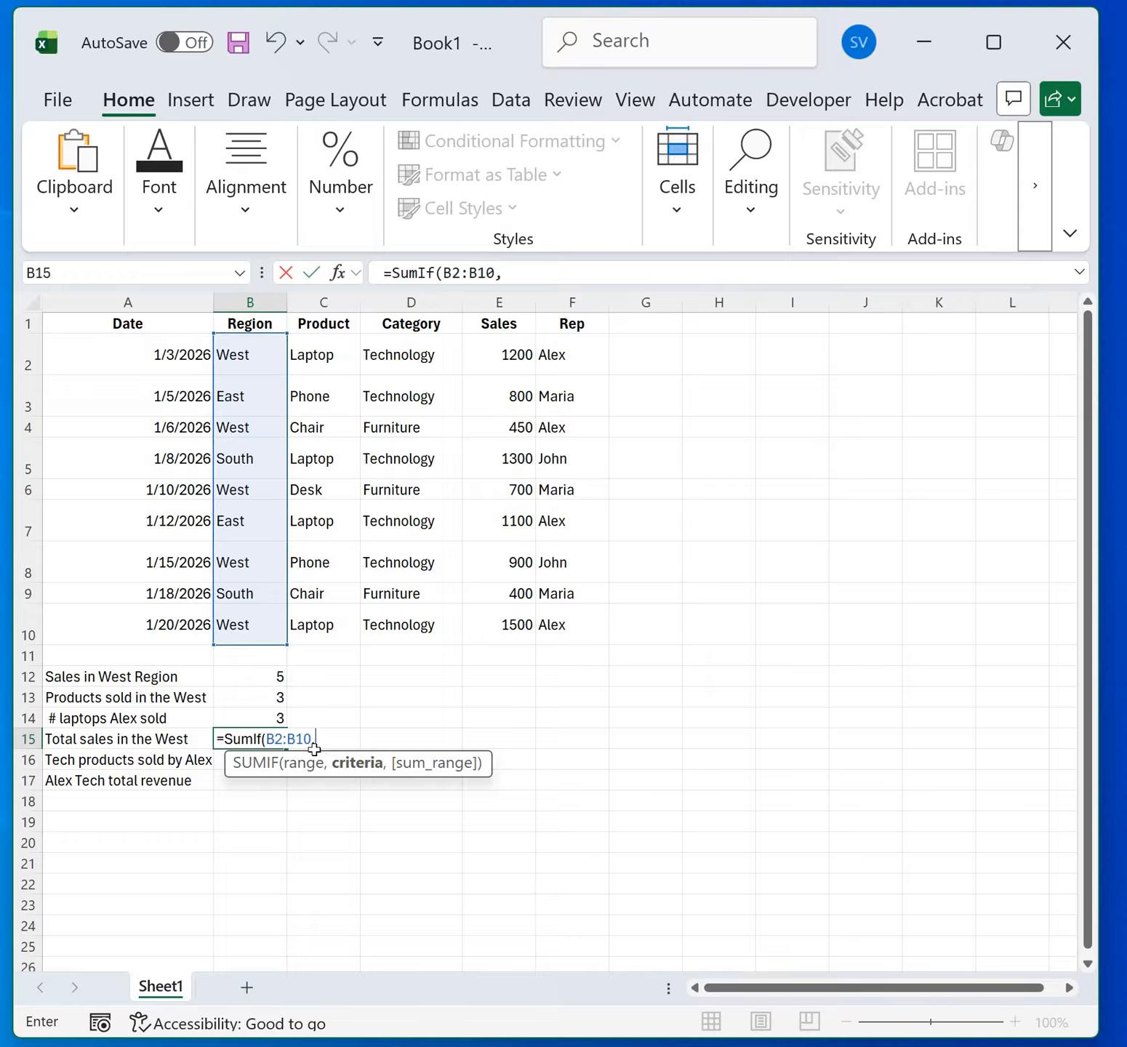
# Step: Enter "West" as the SUMIF criterion in B15 and accept the proposed formula correction
pyautogui.write('"Ewst"')
pyautogui.doubleClick(328, 739)
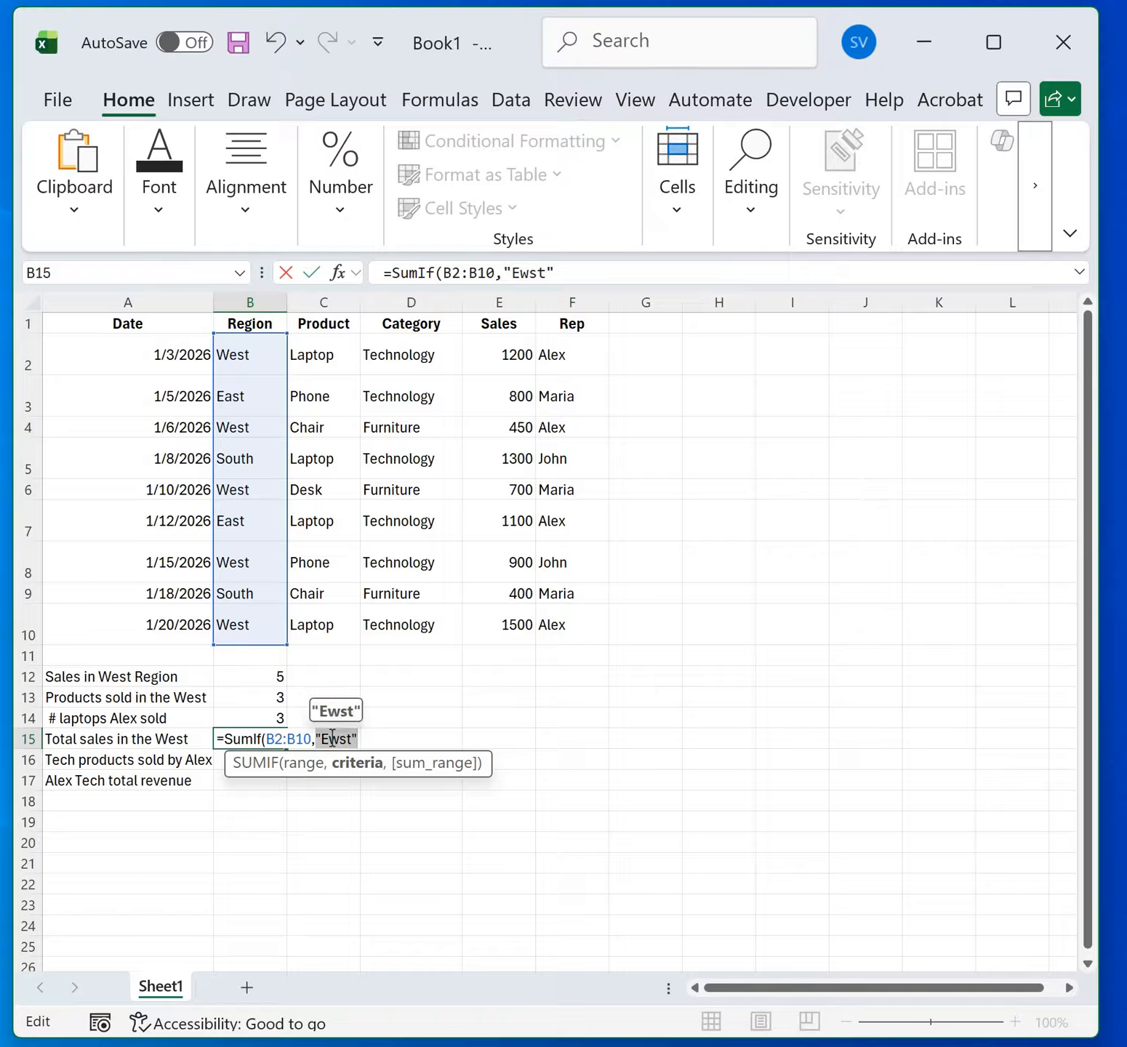
pyautogui.write('West')
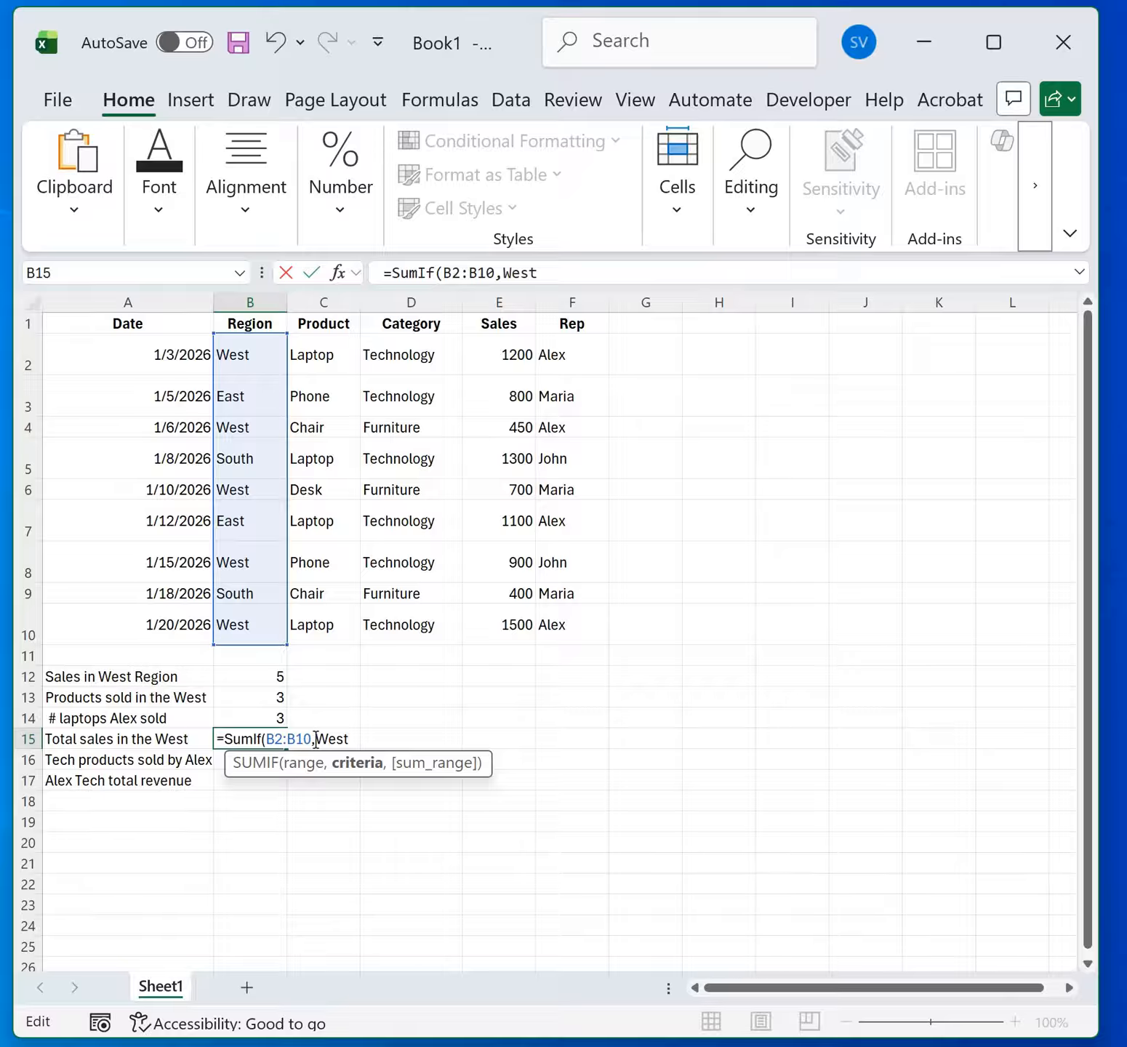
pyautogui.click(315, 738)
pyautogui.write('"')
pyautogui.press('Return')
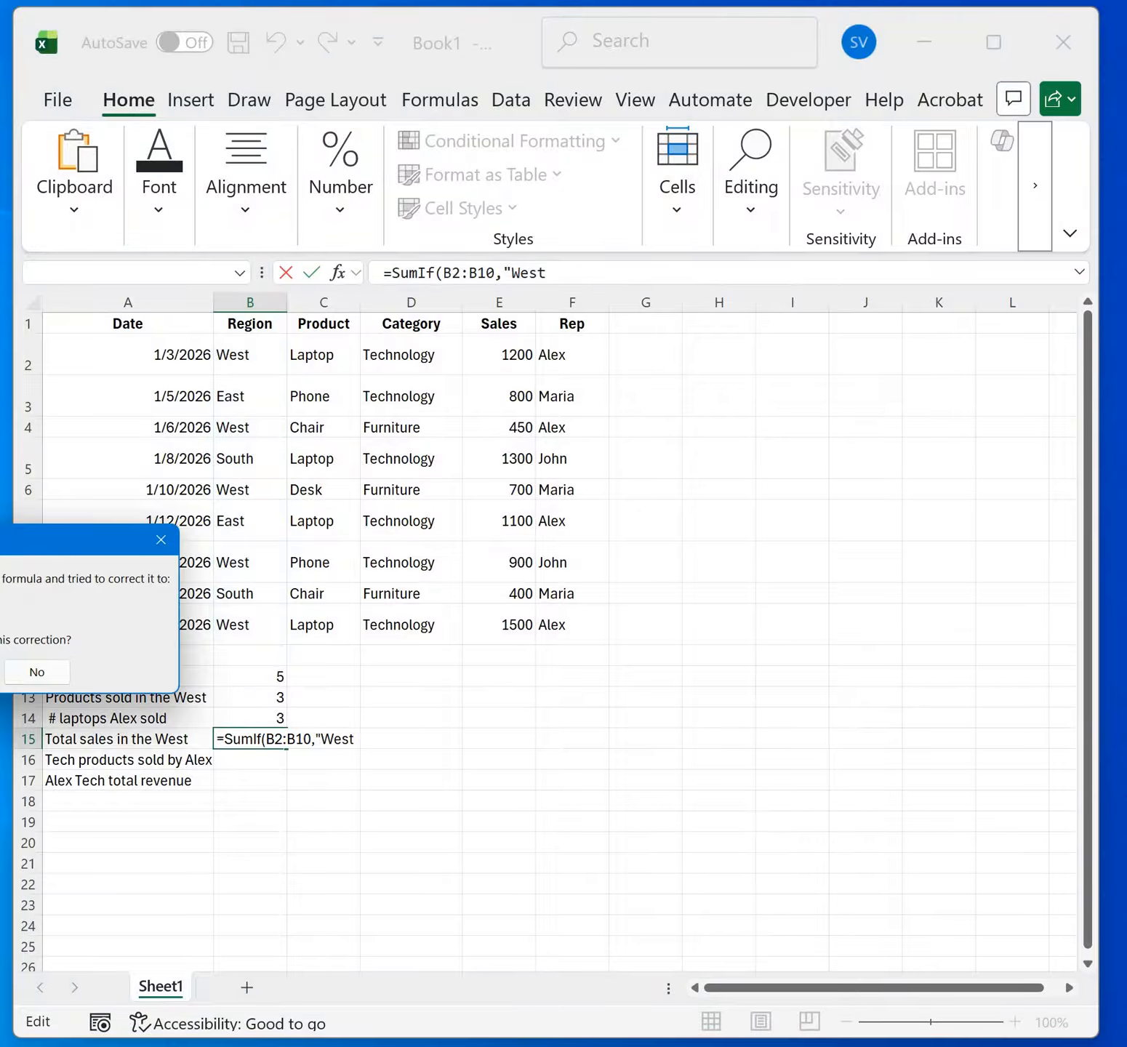
pyautogui.press('Return')
# Step: Add the Sales cells E2:E10 as the sum range of the SUMIF formula in B15
pyautogui.doubleClick(271, 738)
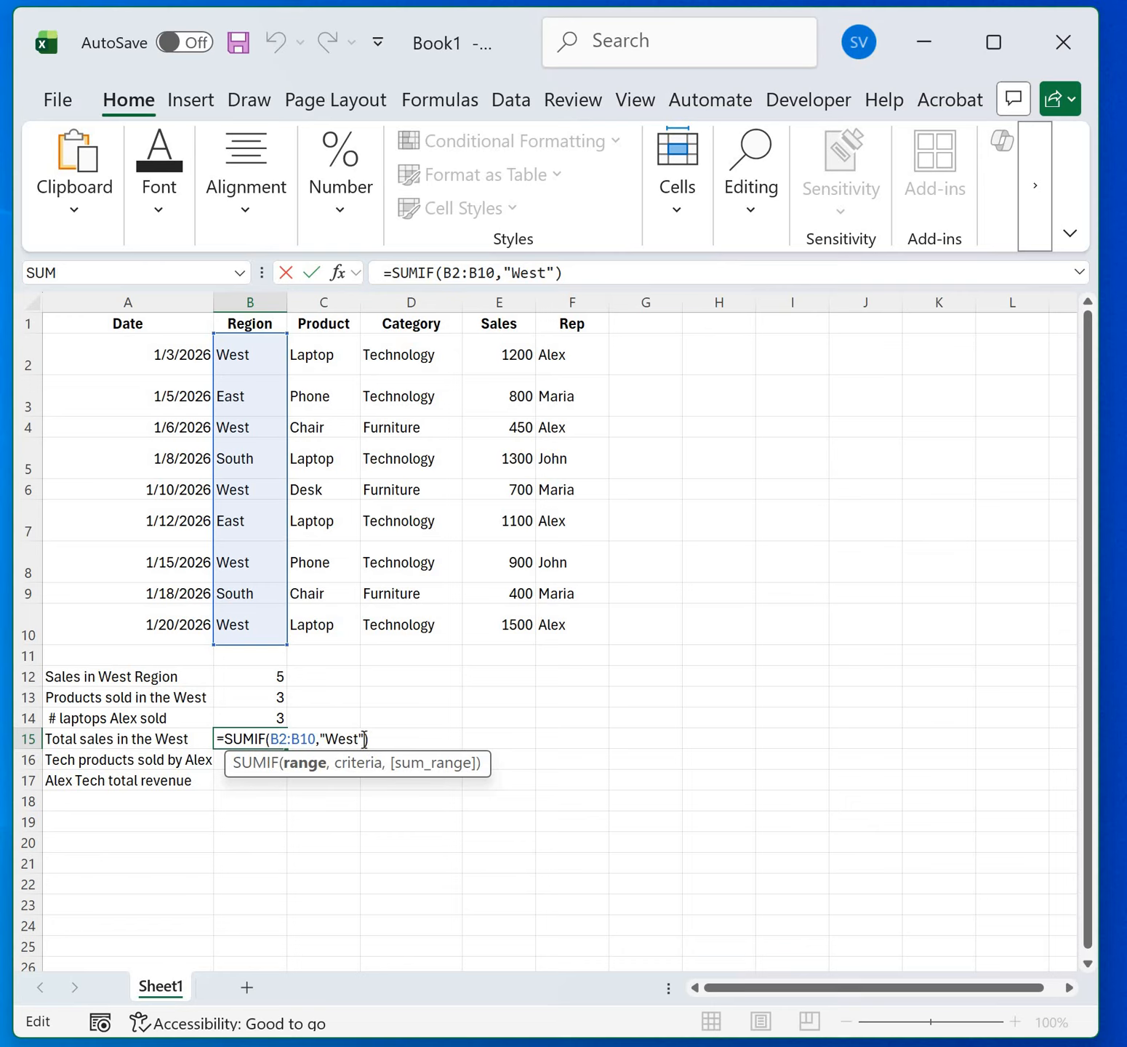
pyautogui.click(359, 765)
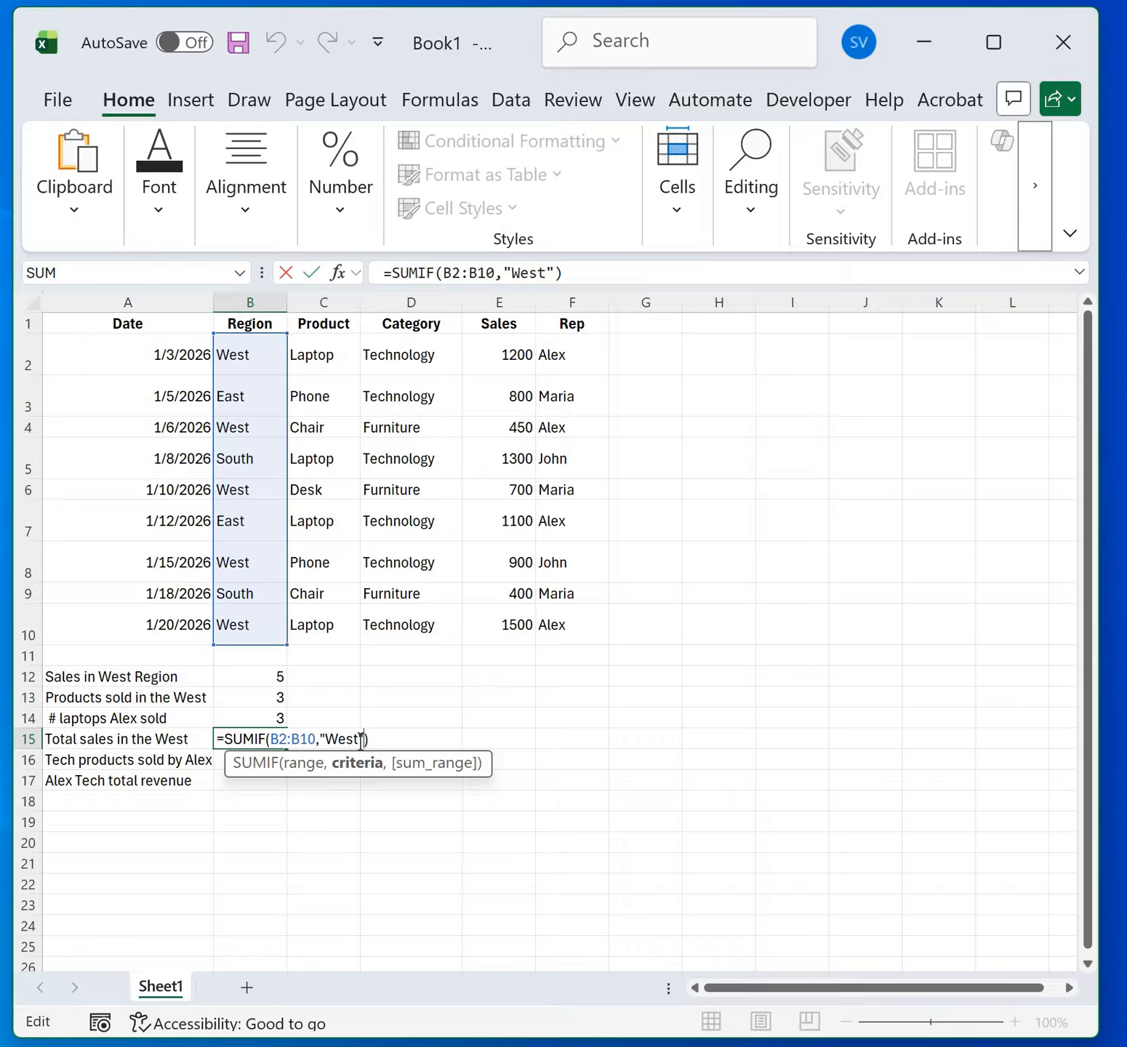
pyautogui.write(',')
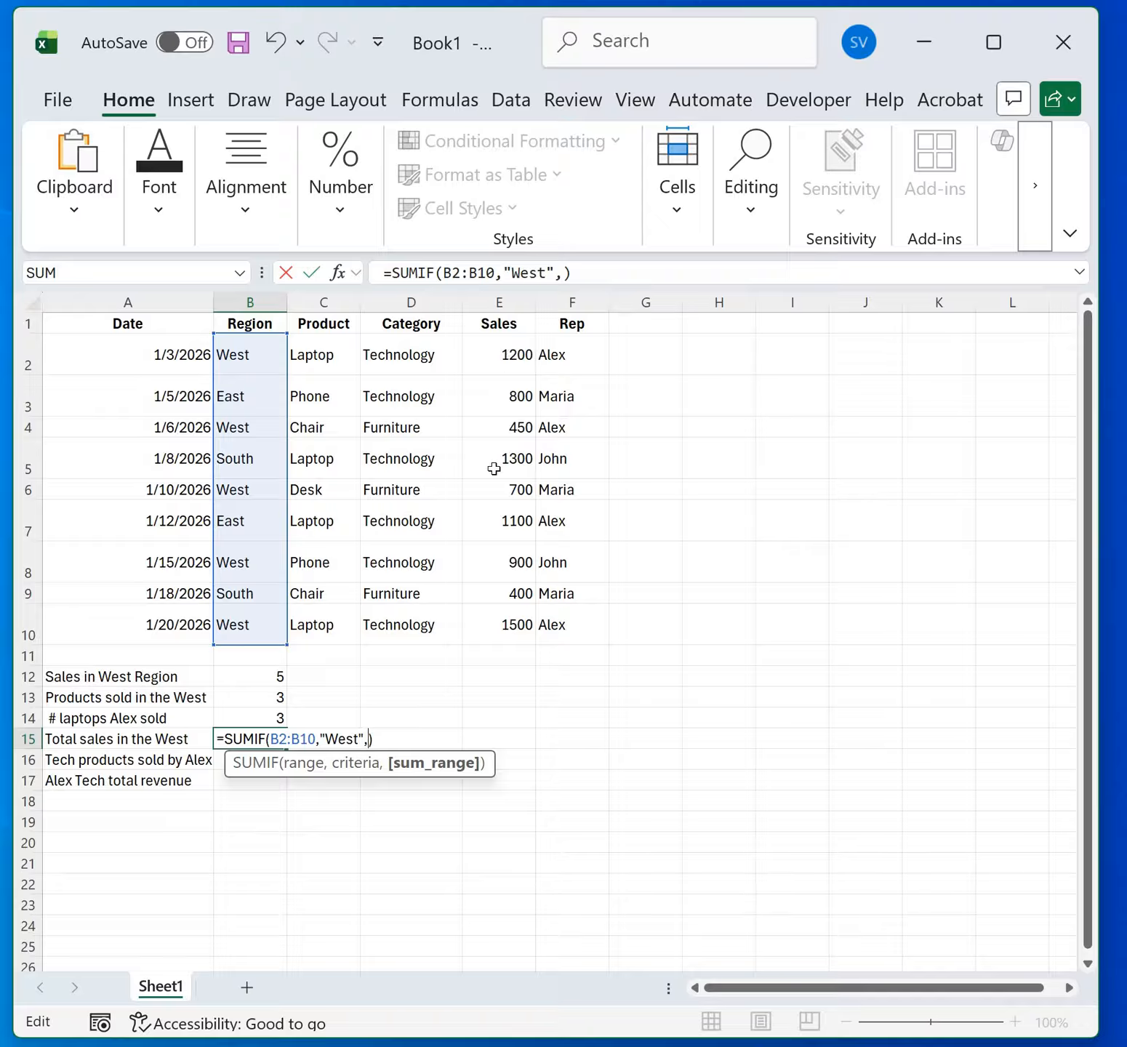
pyautogui.moveTo(499, 354); pyautogui.dragTo(498, 625)
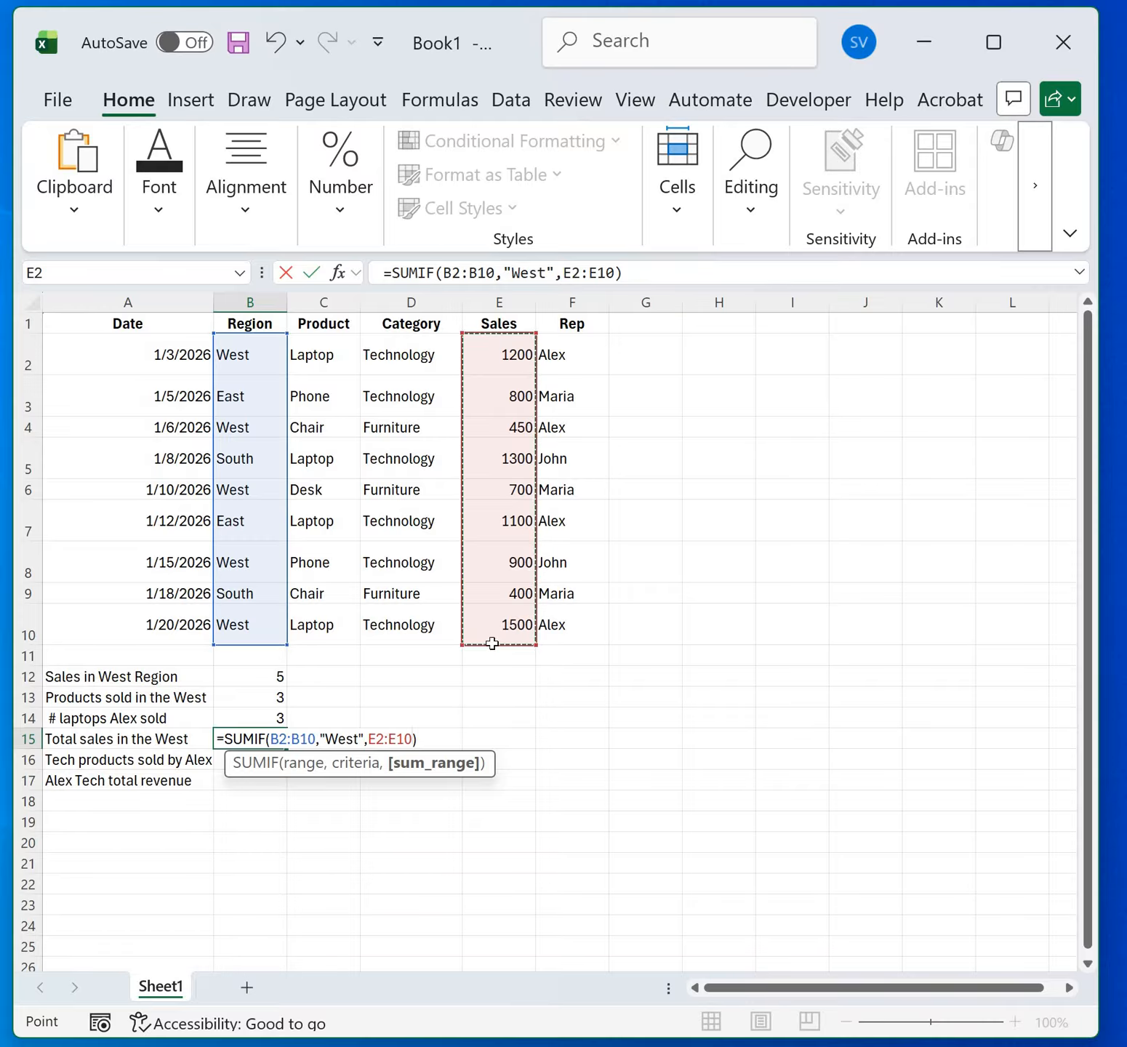
pyautogui.press('Return')
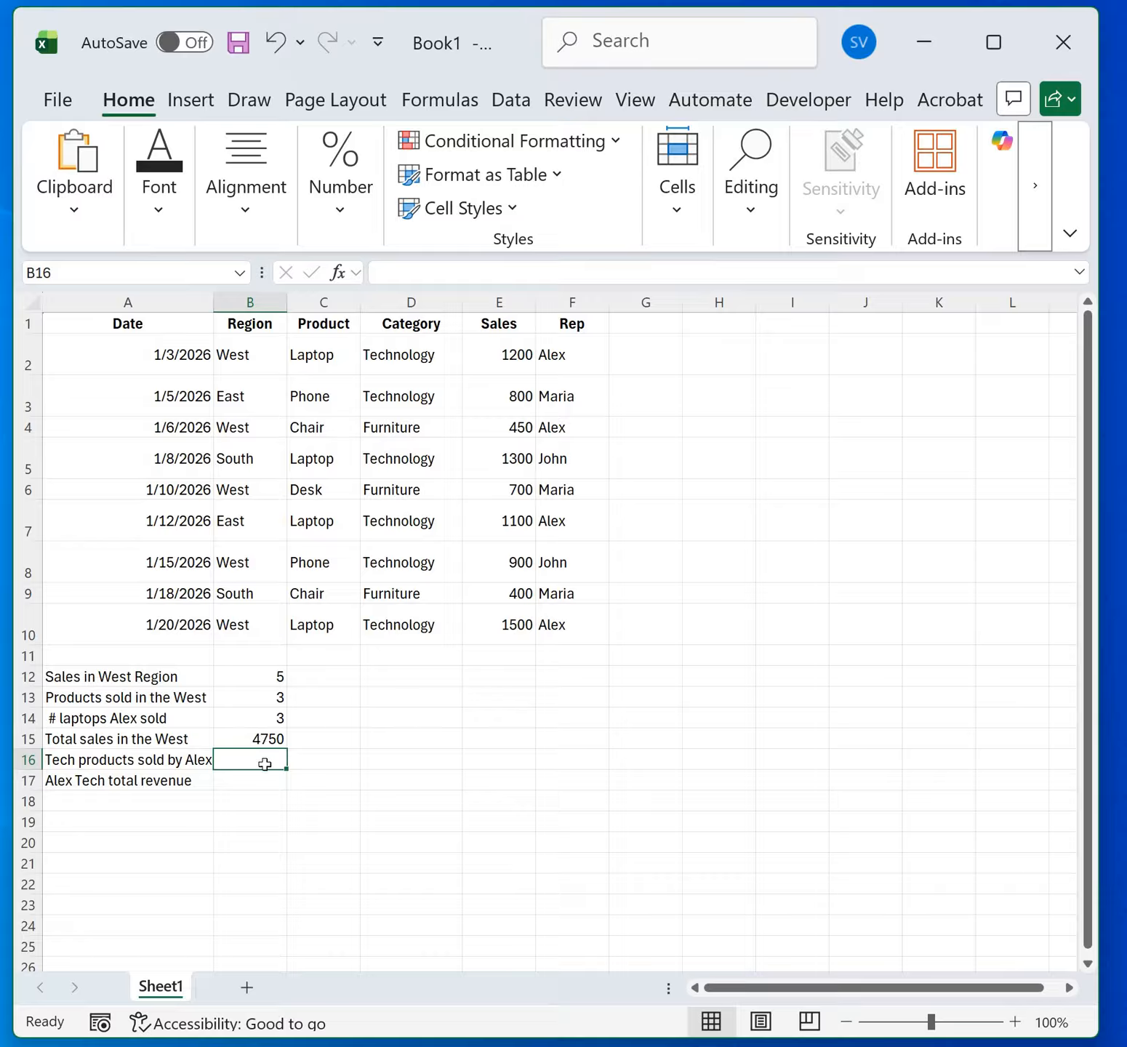
pyautogui.press('Up')
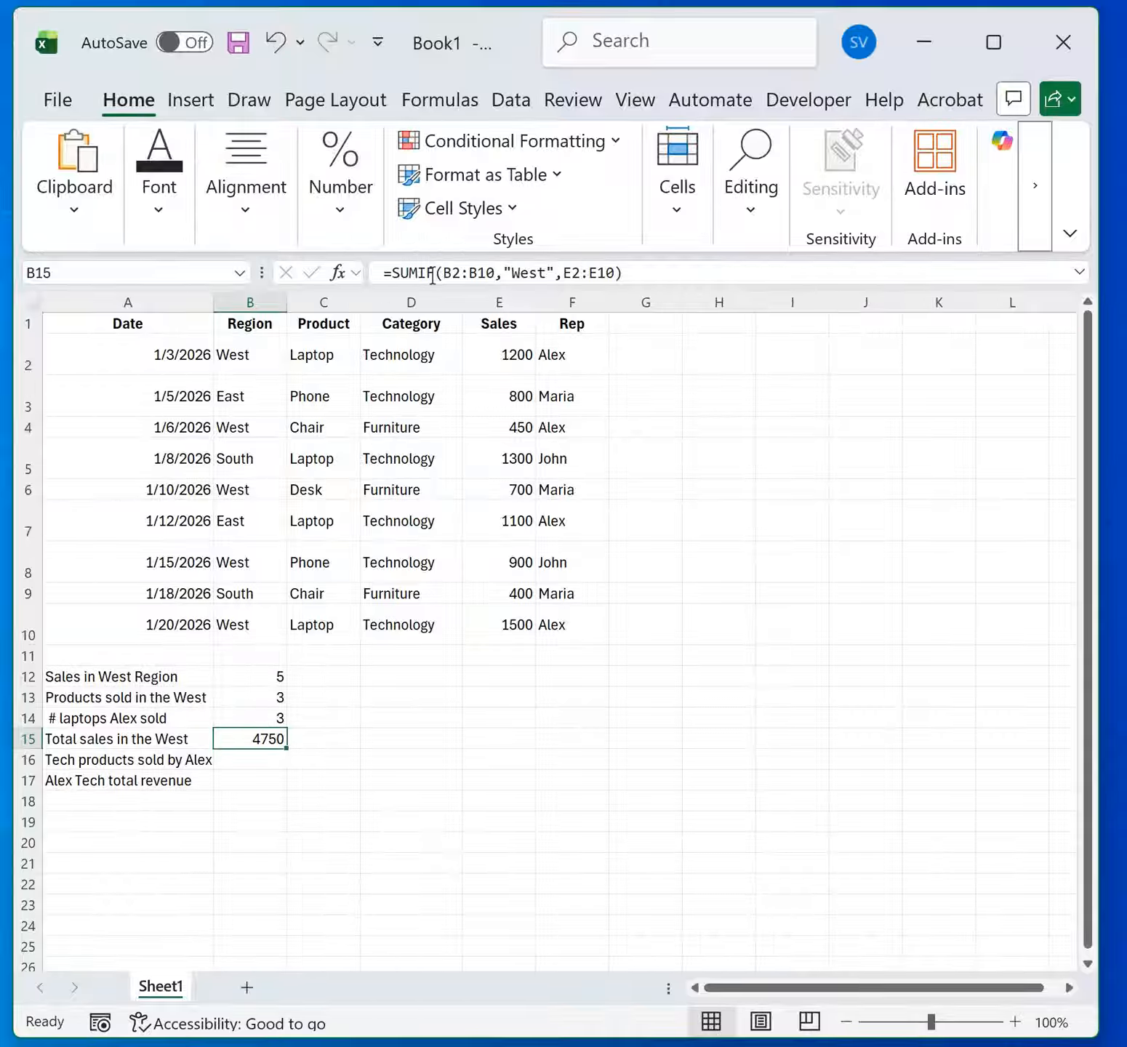
# Step: Insert a blank row directly below the "Total sales in the West" row
pyautogui.click(261, 761)
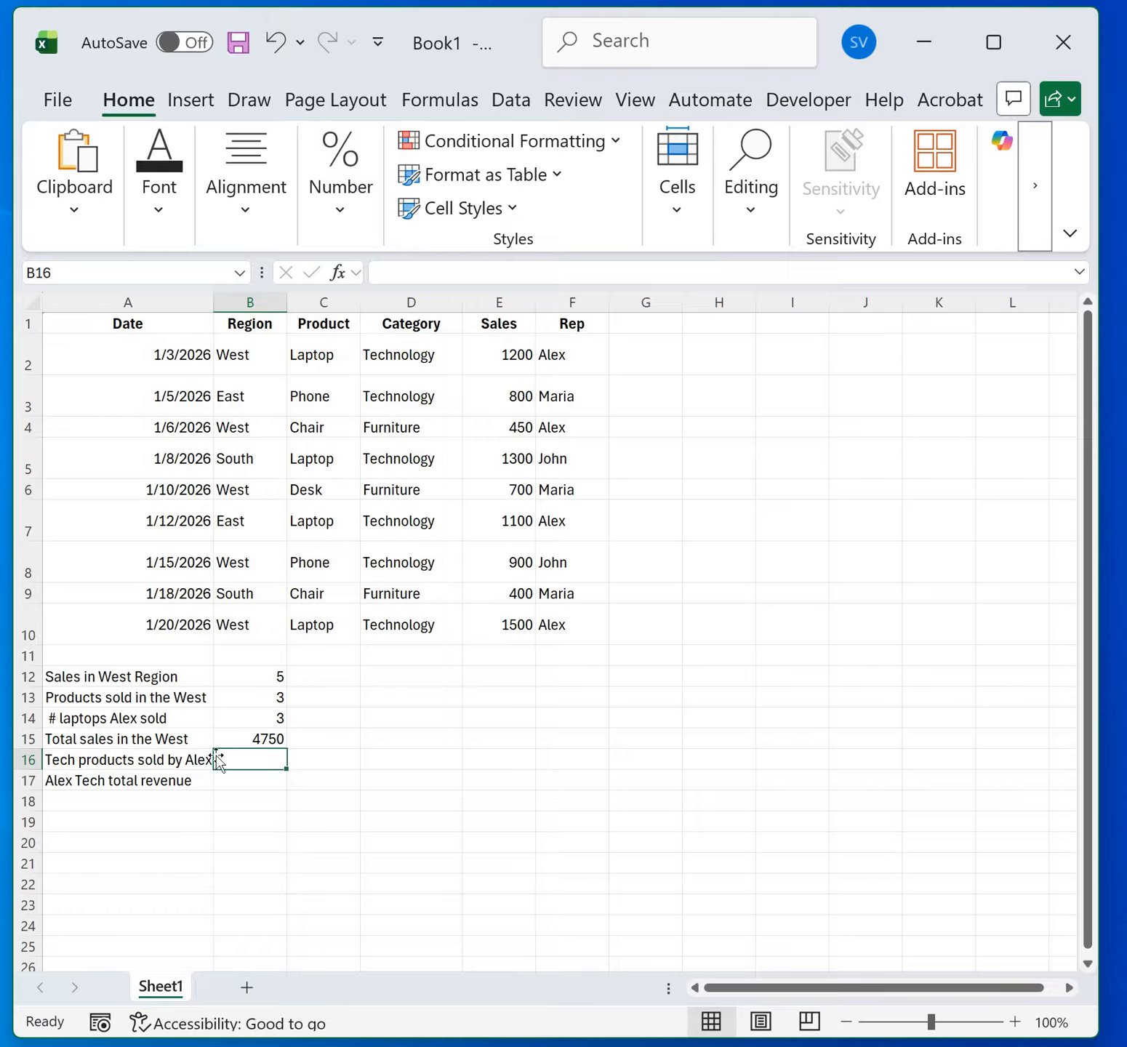
pyautogui.rightClick(28, 759)
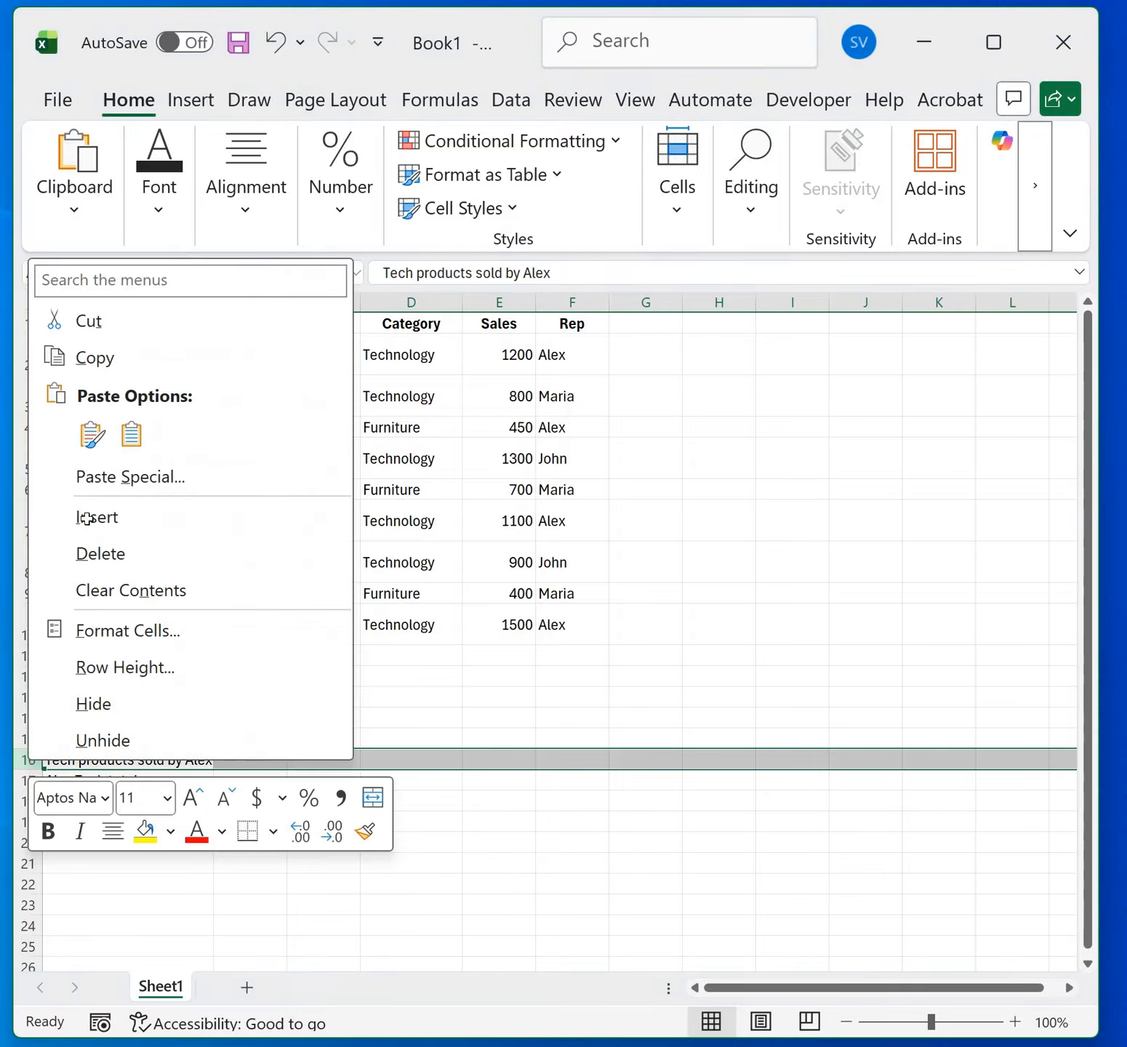
pyautogui.press('i')
# Step: Label cell A16 "Total Tech Sales in West"
pyautogui.click(78, 758)
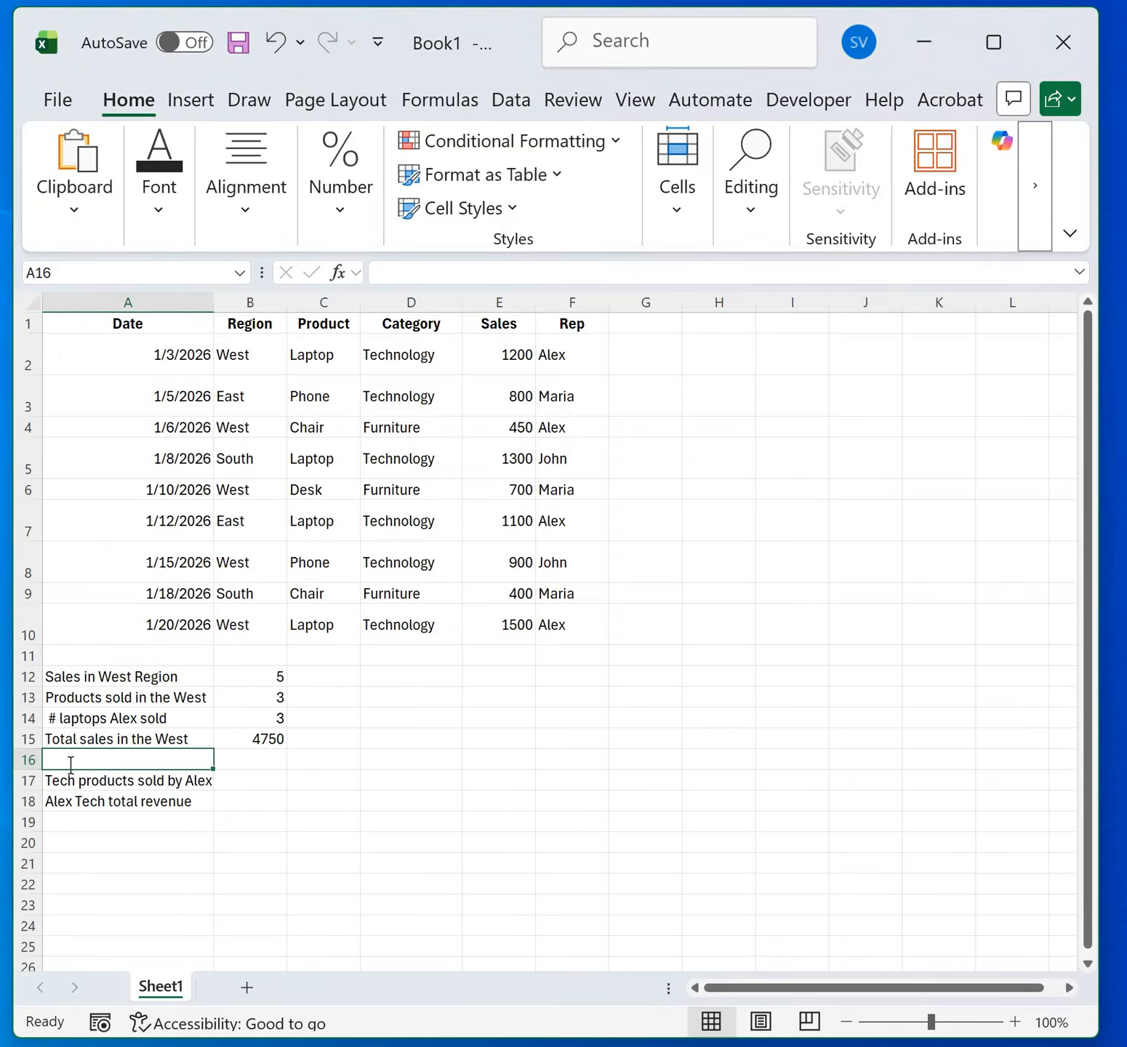
pyautogui.doubleClick(71, 765)
pyautogui.write('Tot')
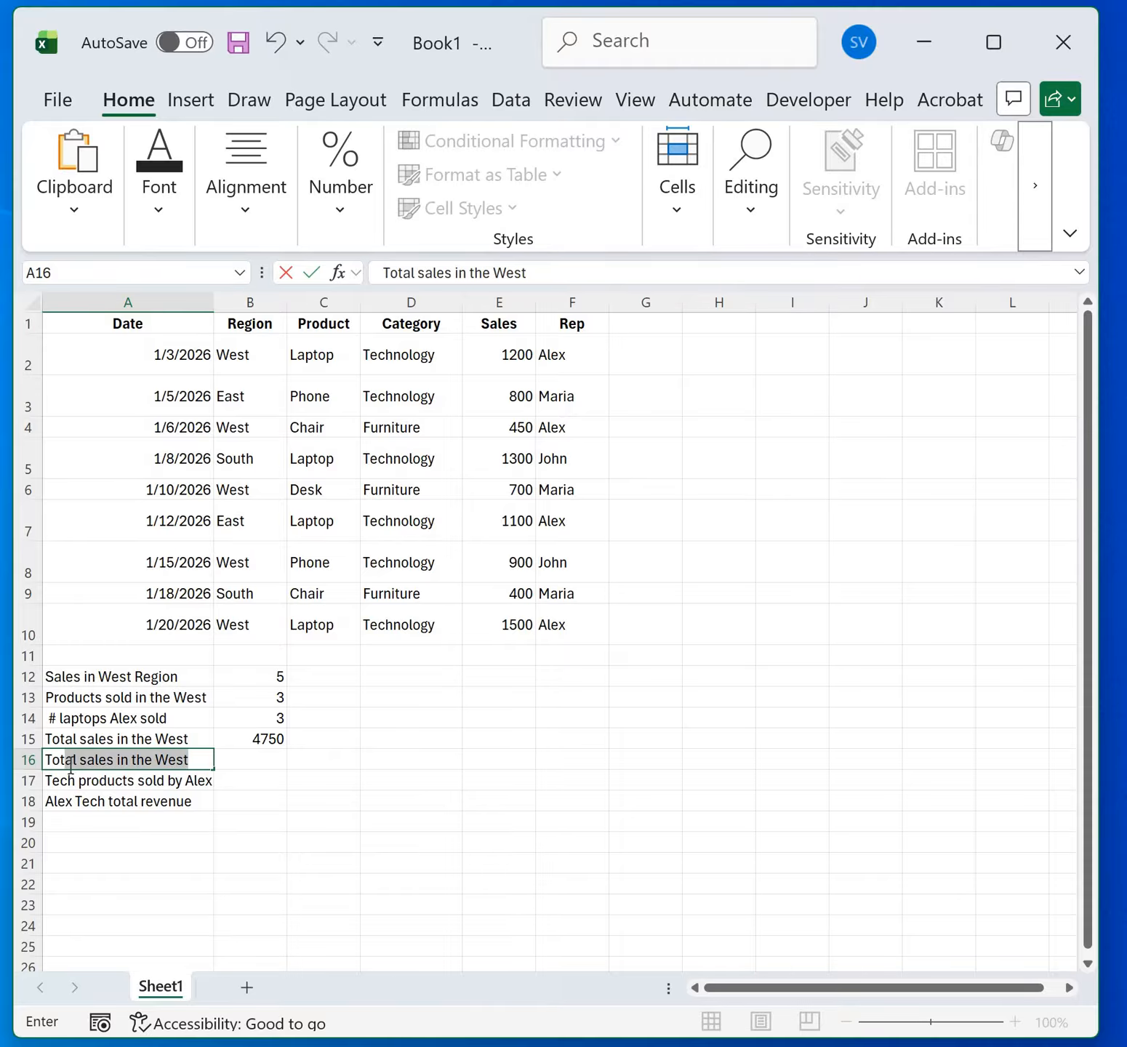
pyautogui.write('al Tech ')
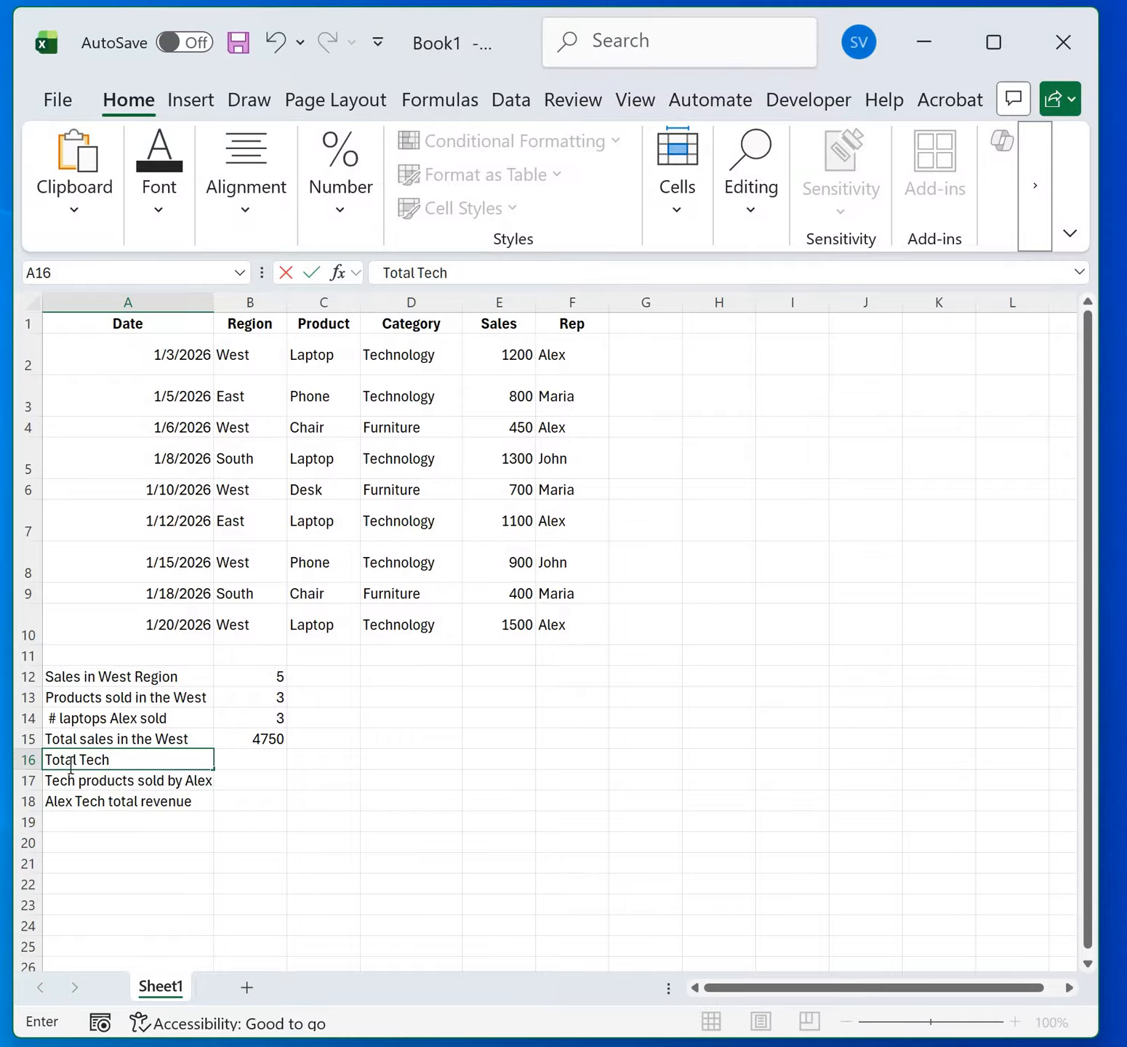
pyautogui.write('Sales in West')
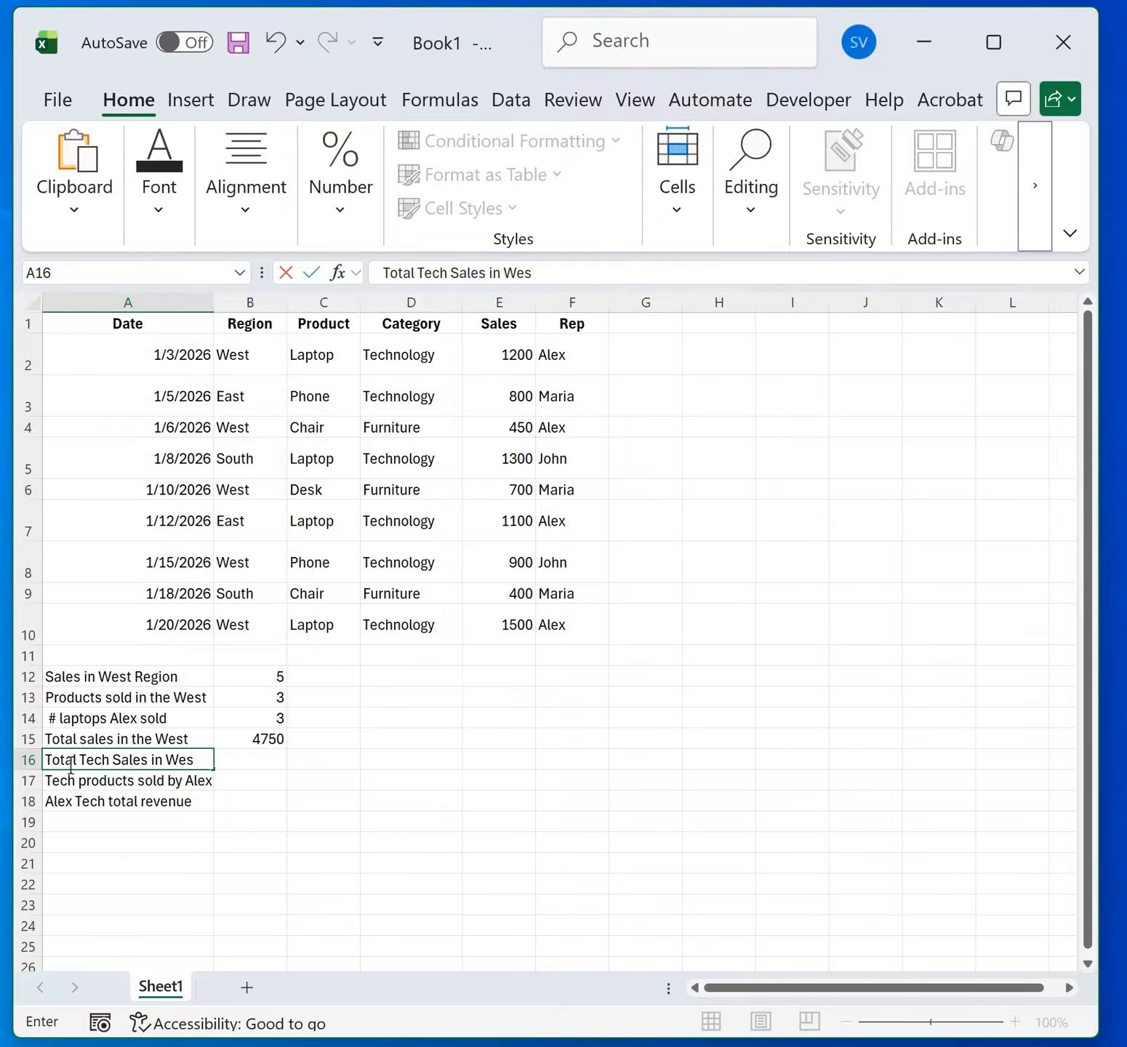
pyautogui.click(263, 766)
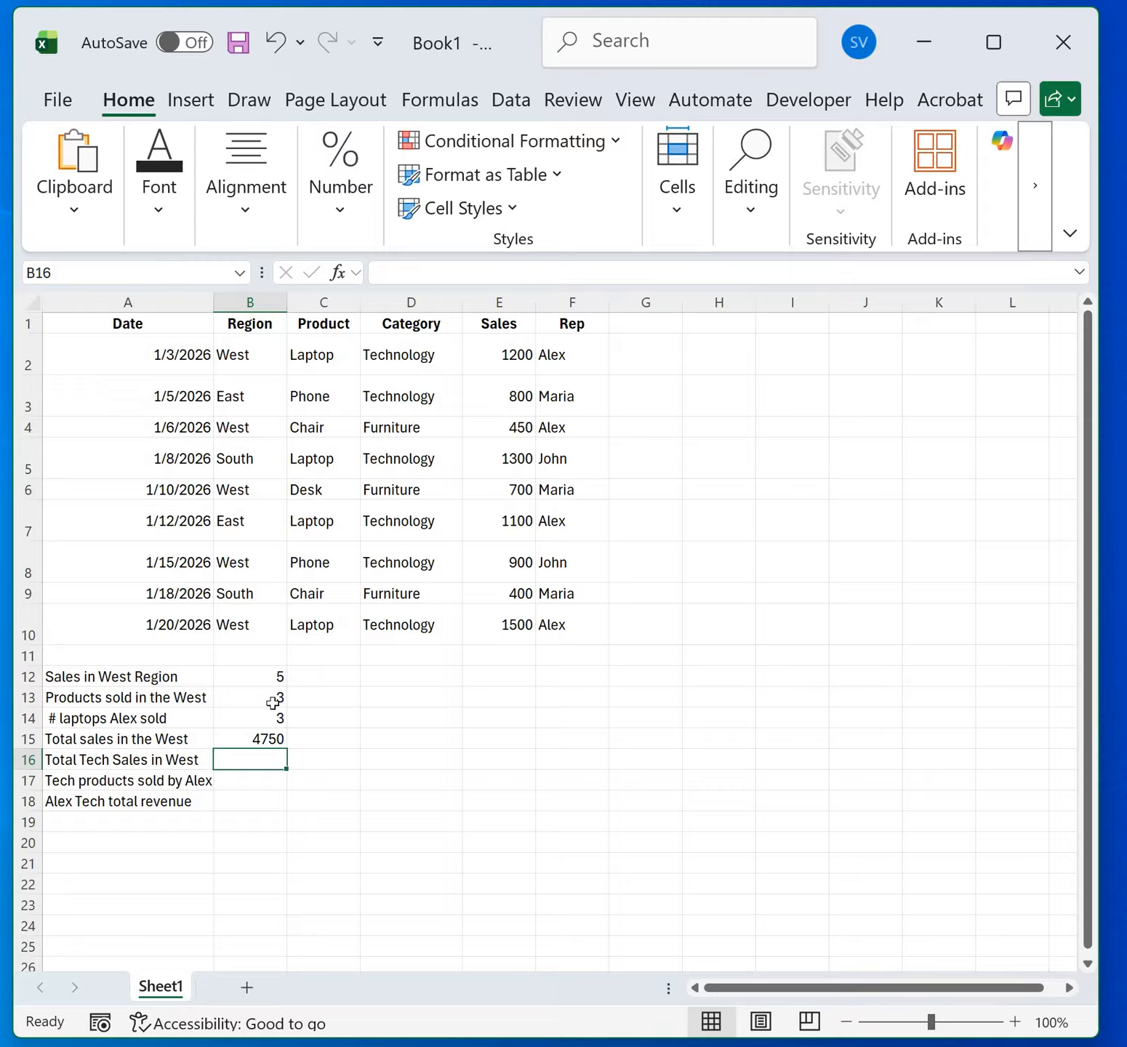
# Step: Start a SUMIFS formula in B16 with the Sales cells E2:E10 as the sum range
pyautogui.doubleClick(232, 757)
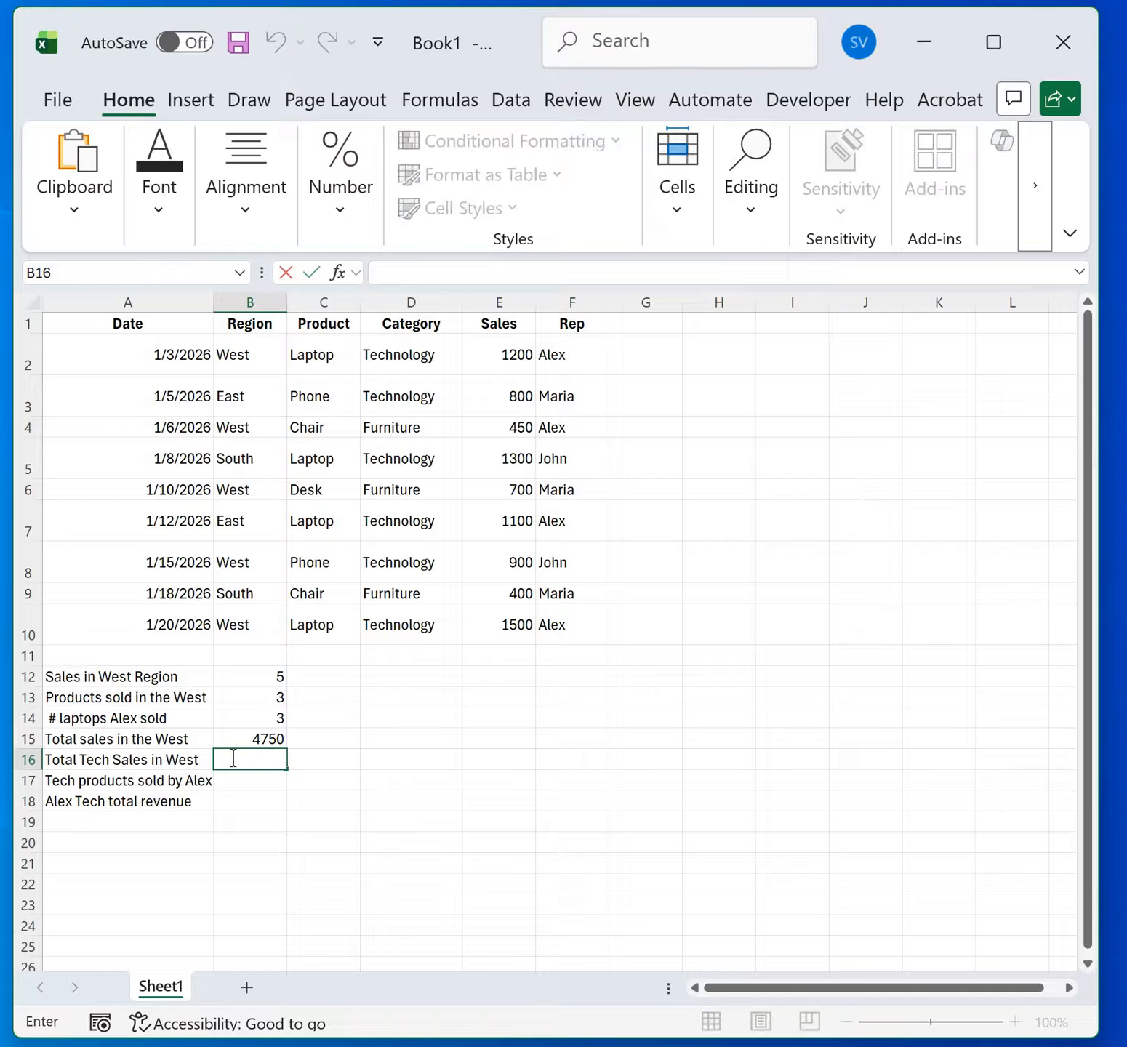
pyautogui.write('+')
pyautogui.press('BackSpace')
pyautogui.write('=Sum')
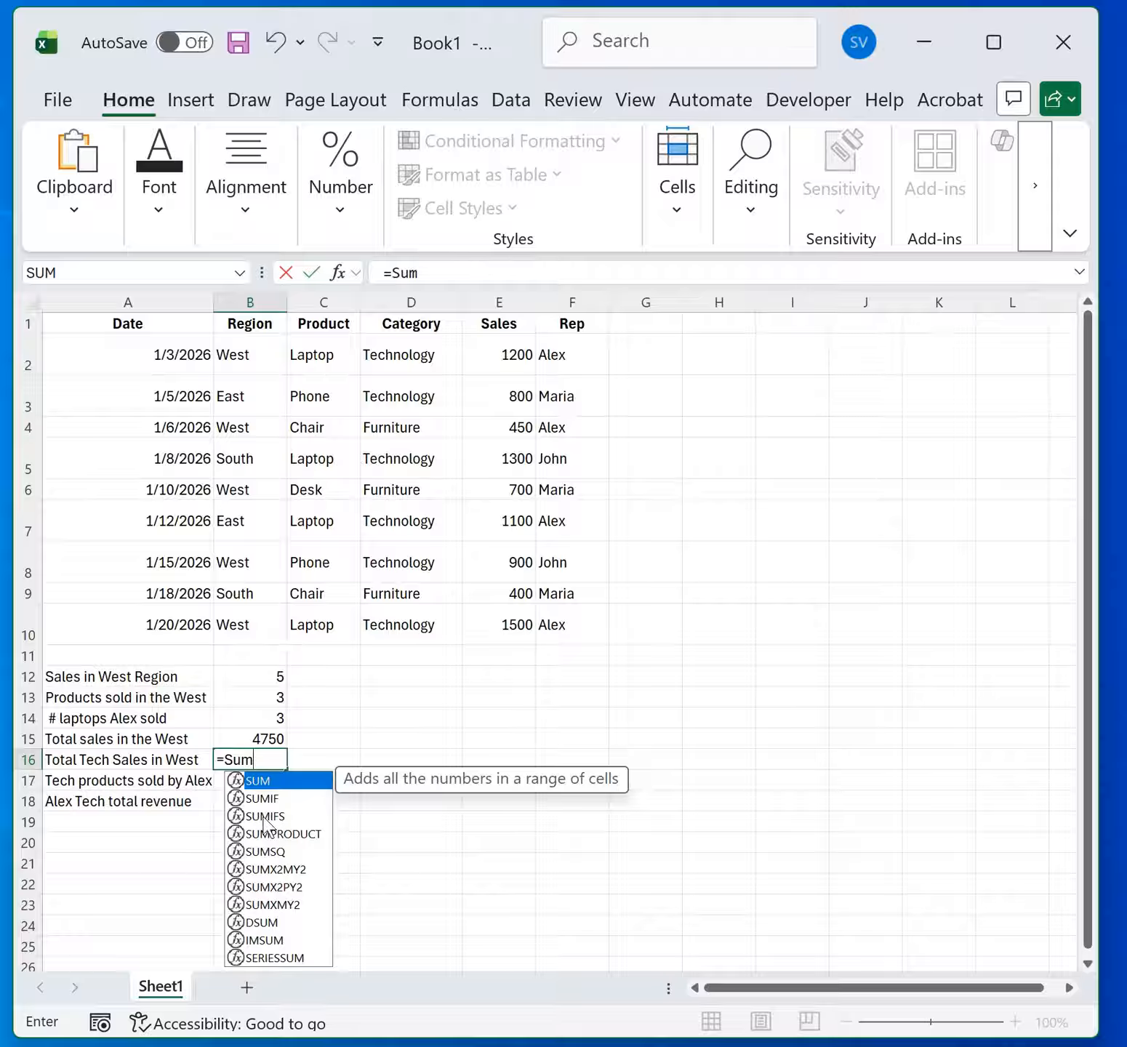
pyautogui.doubleClick(264, 820)
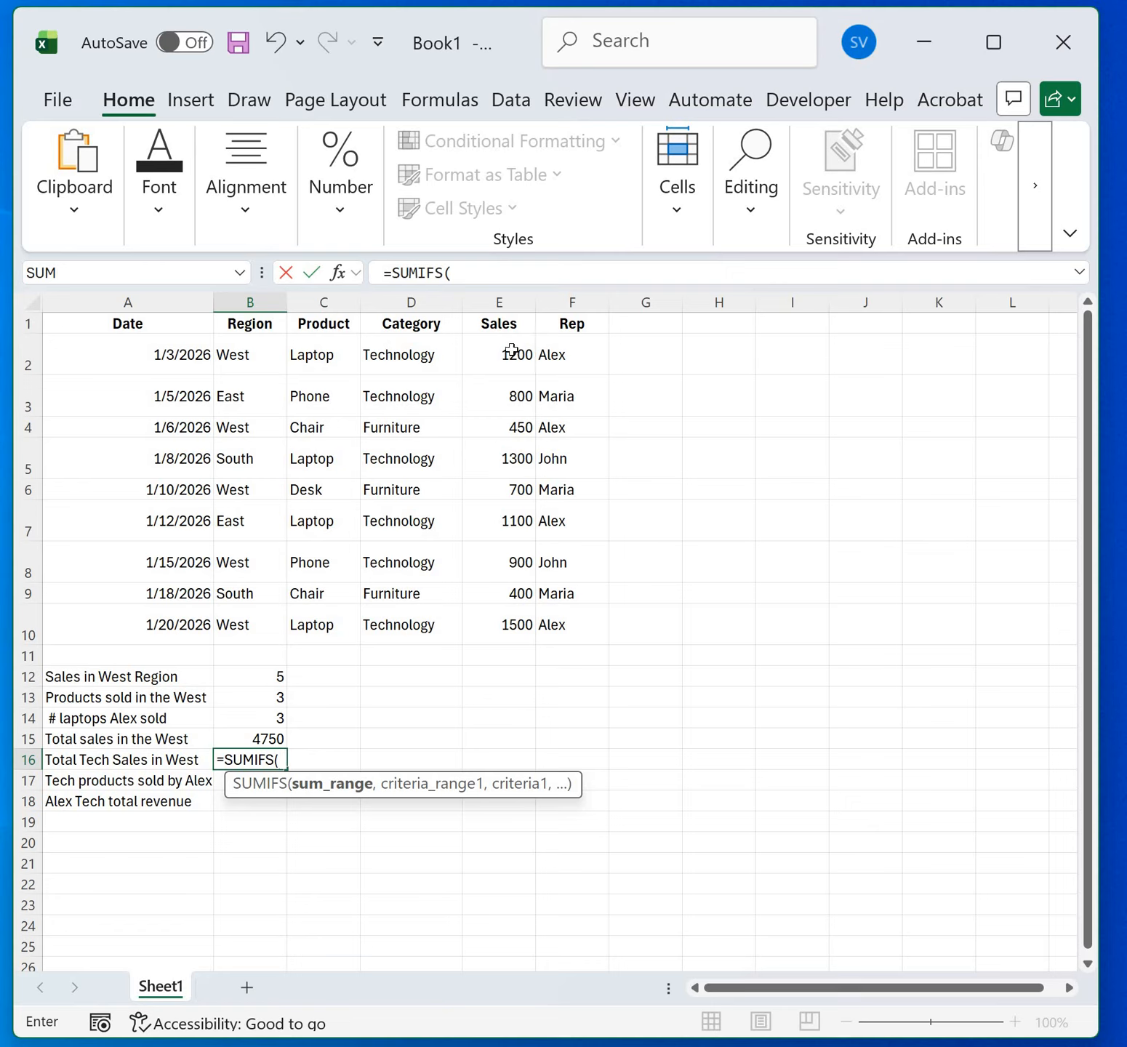
pyautogui.moveTo(512, 350); pyautogui.dragTo(483, 624)
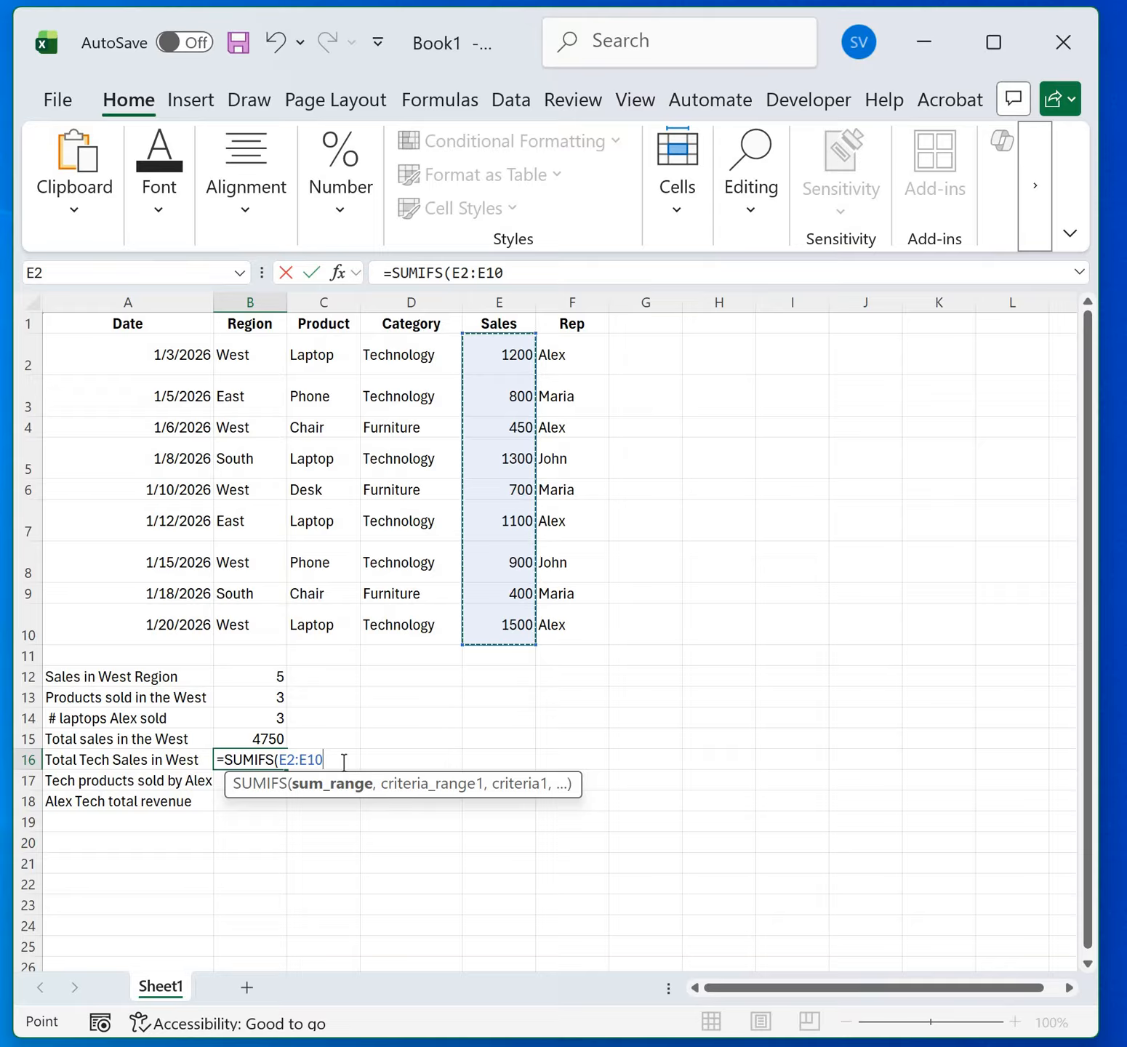
pyautogui.write(',')
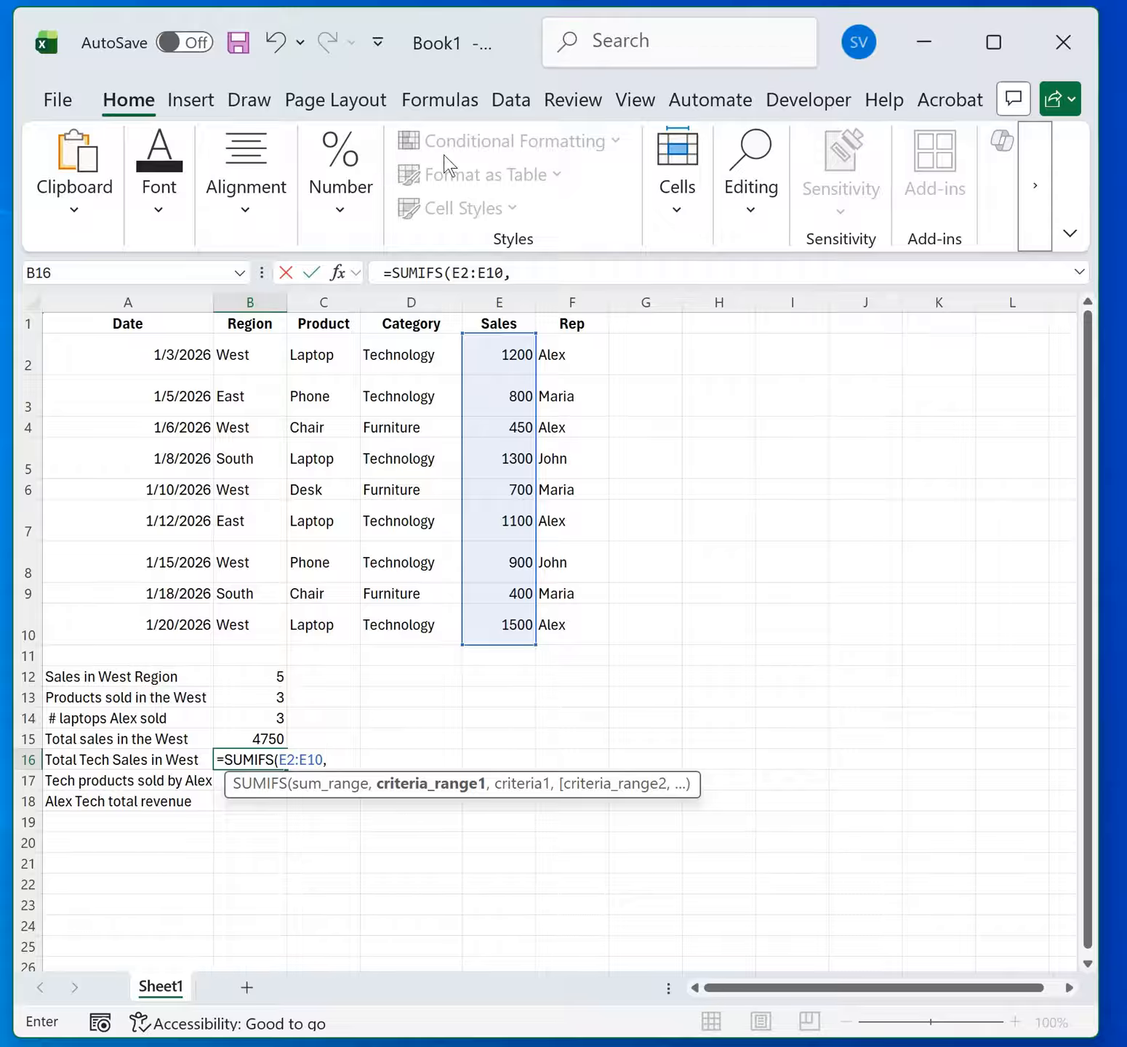
# Step: Add the Category cells D2:D10 with the criterion "Technology" as the first condition of the SUMIFS formula
pyautogui.moveTo(397, 358); pyautogui.dragTo(384, 594)
pyautogui.moveTo(338, 726); pyautogui.dragTo(395, 817)
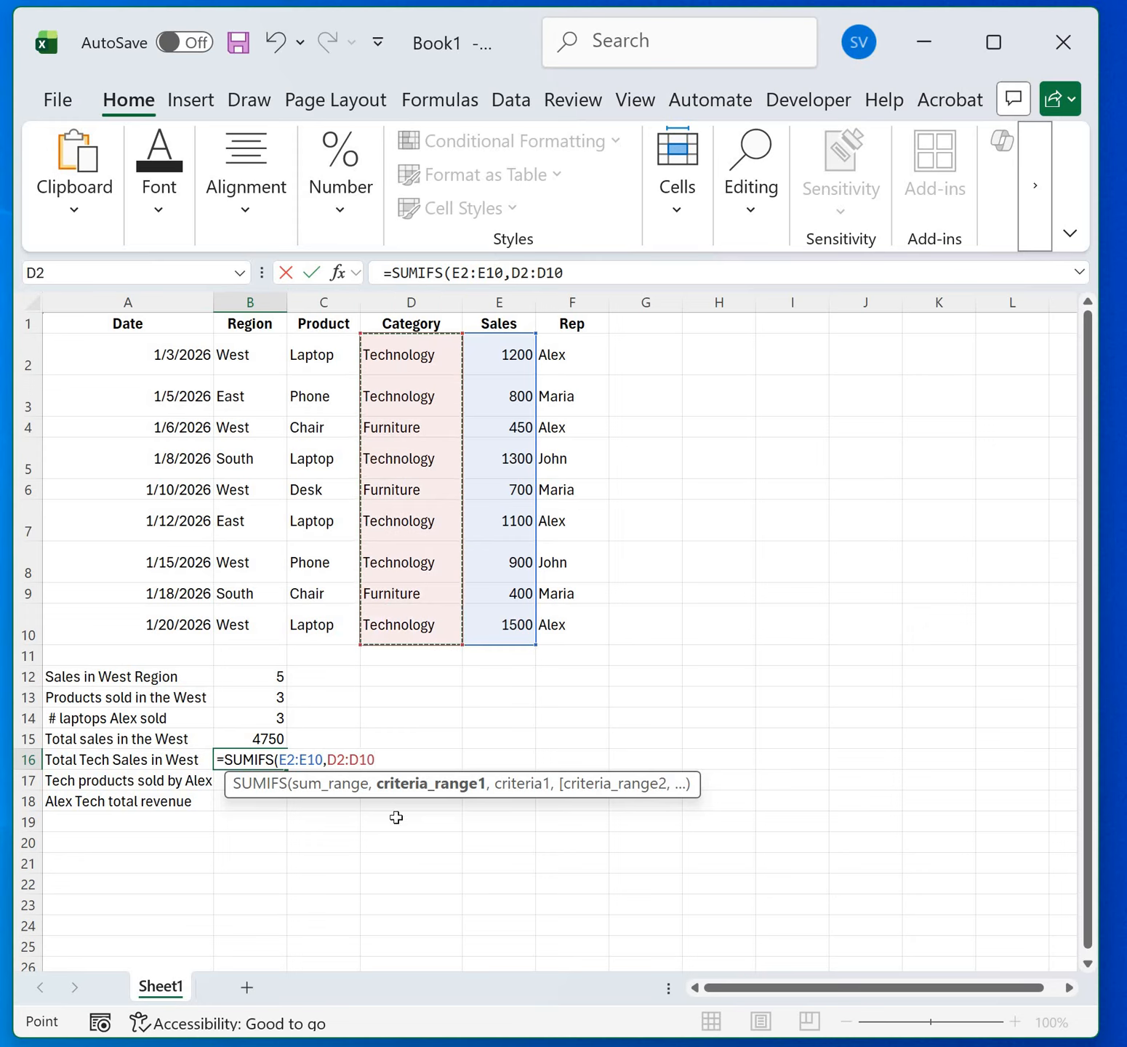
pyautogui.write(',')
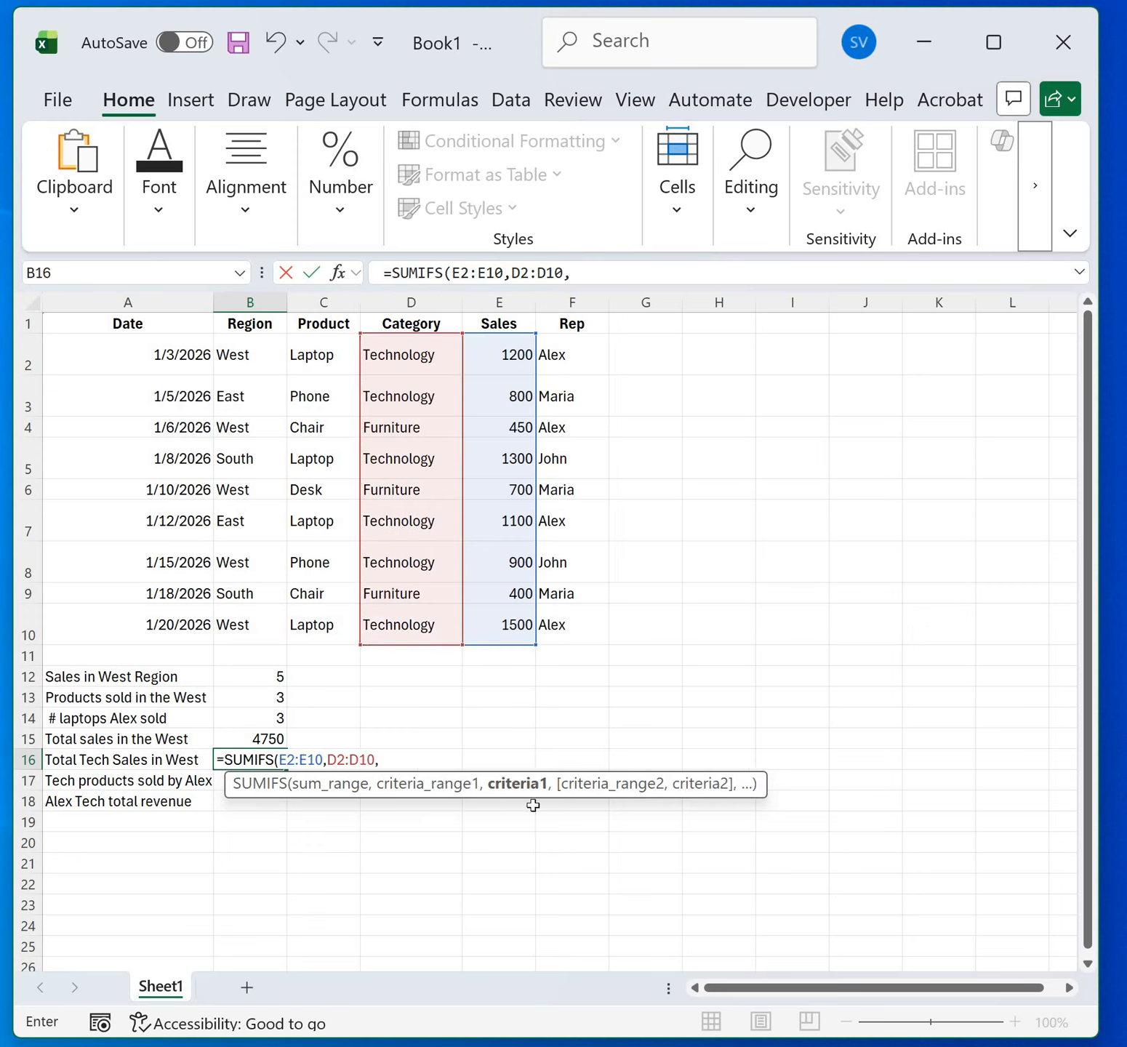
pyautogui.click(400, 759)
pyautogui.write('"Technology')
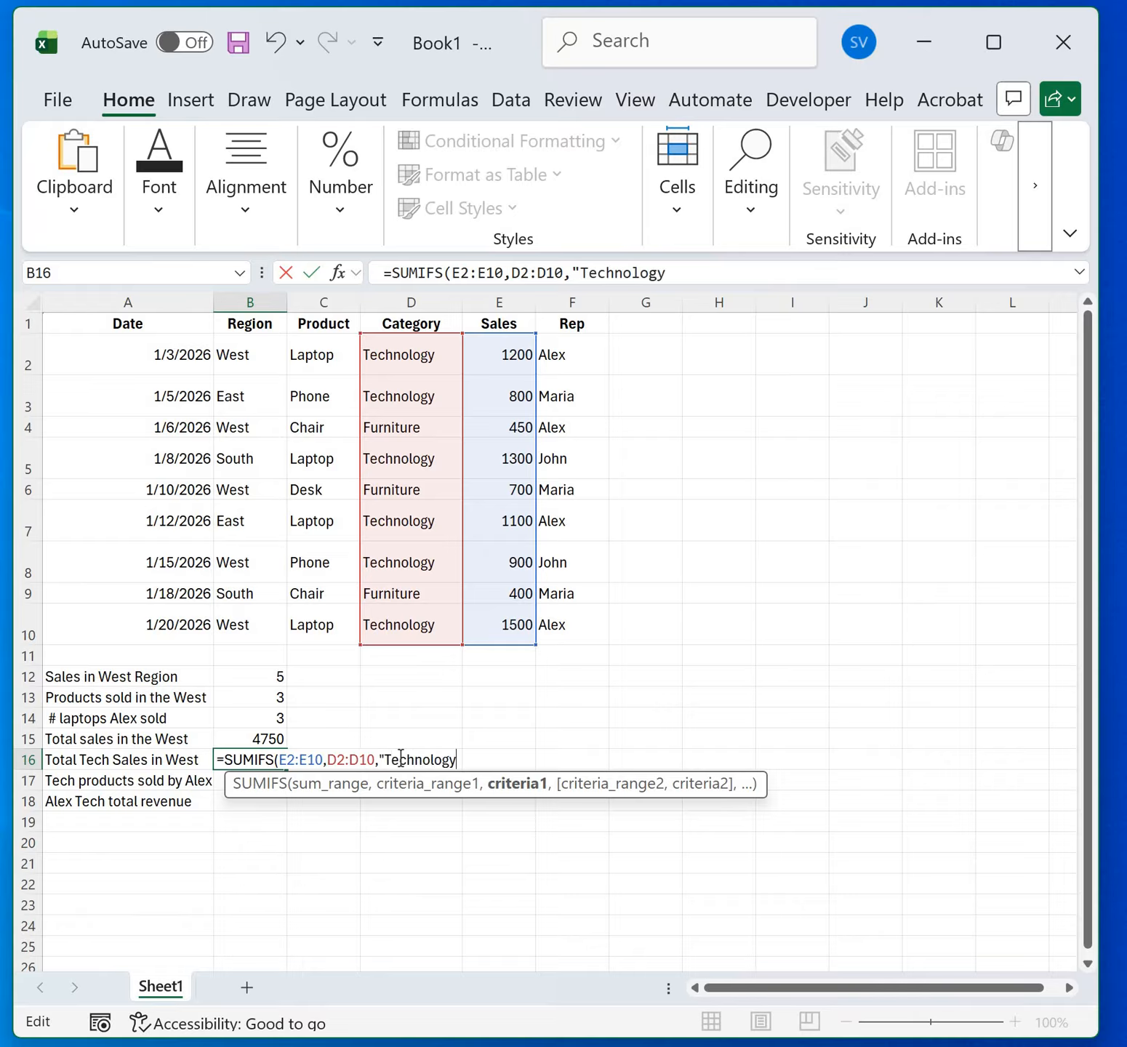
pyautogui.write('",')
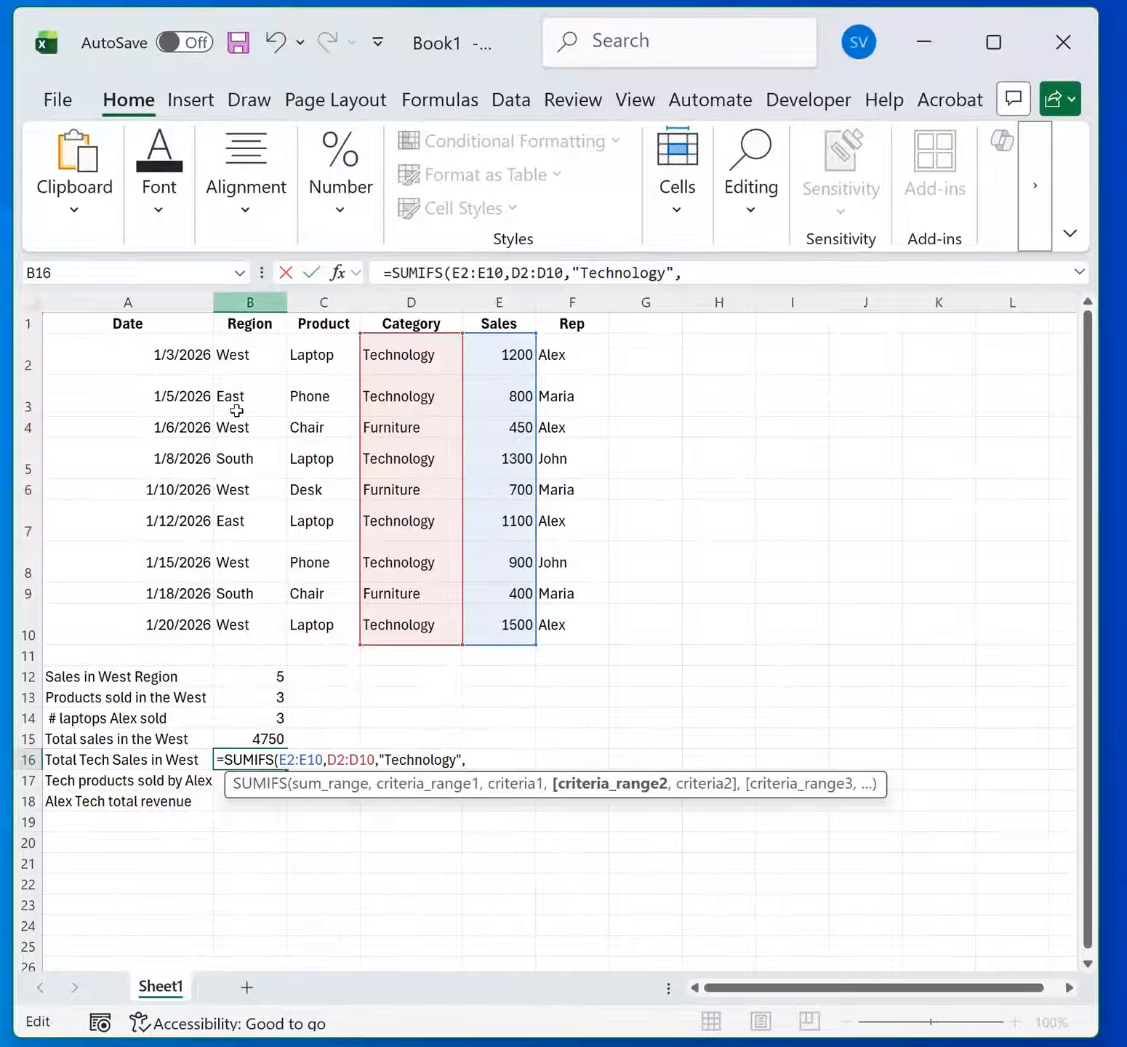
# Step: Complete the SUMIFS formula in B16 with the Region cells B2:B10 and the criterion "West" as the second condition
pyautogui.moveTo(250, 355); pyautogui.dragTo(250, 625)
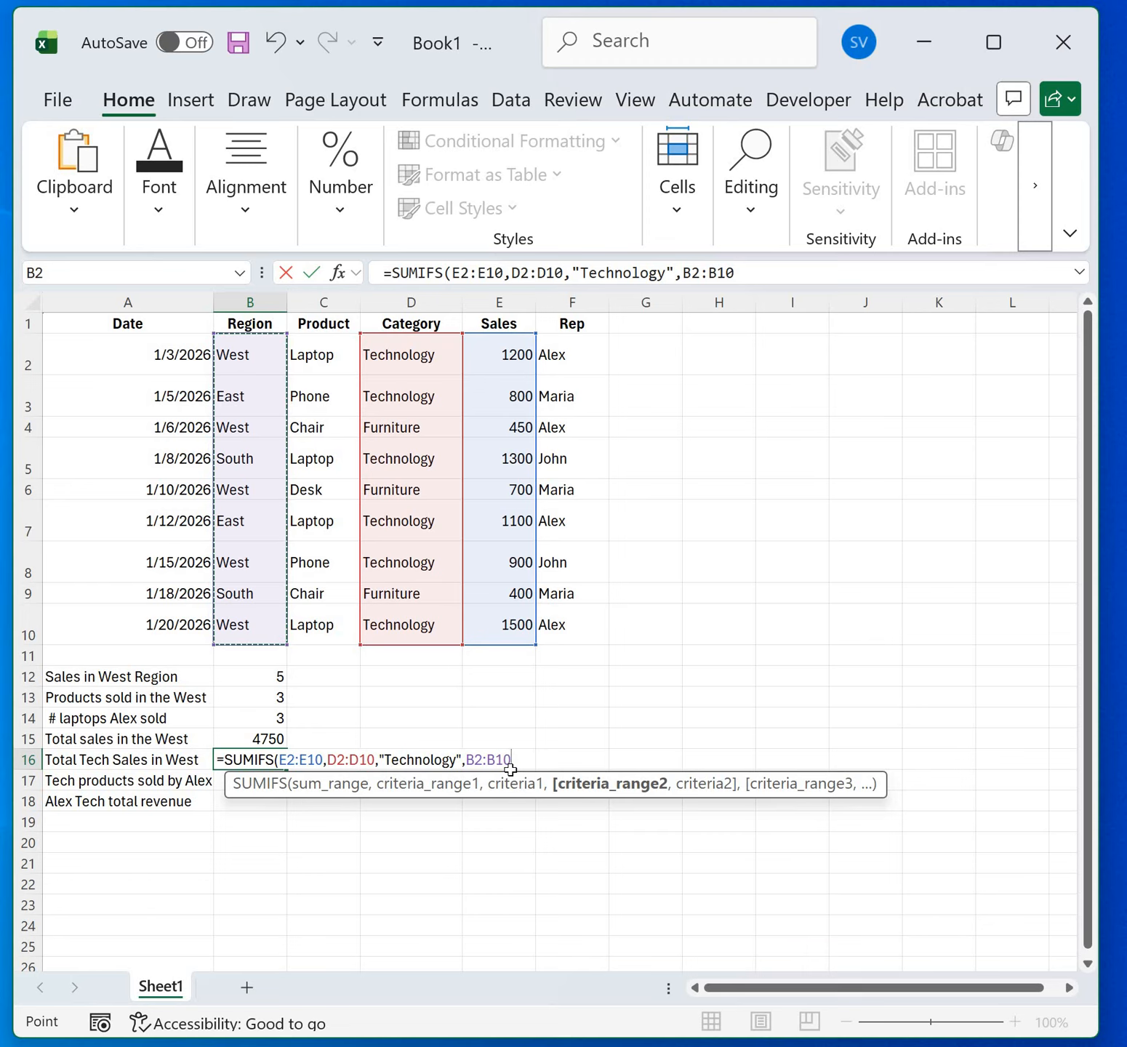
pyautogui.write(',')
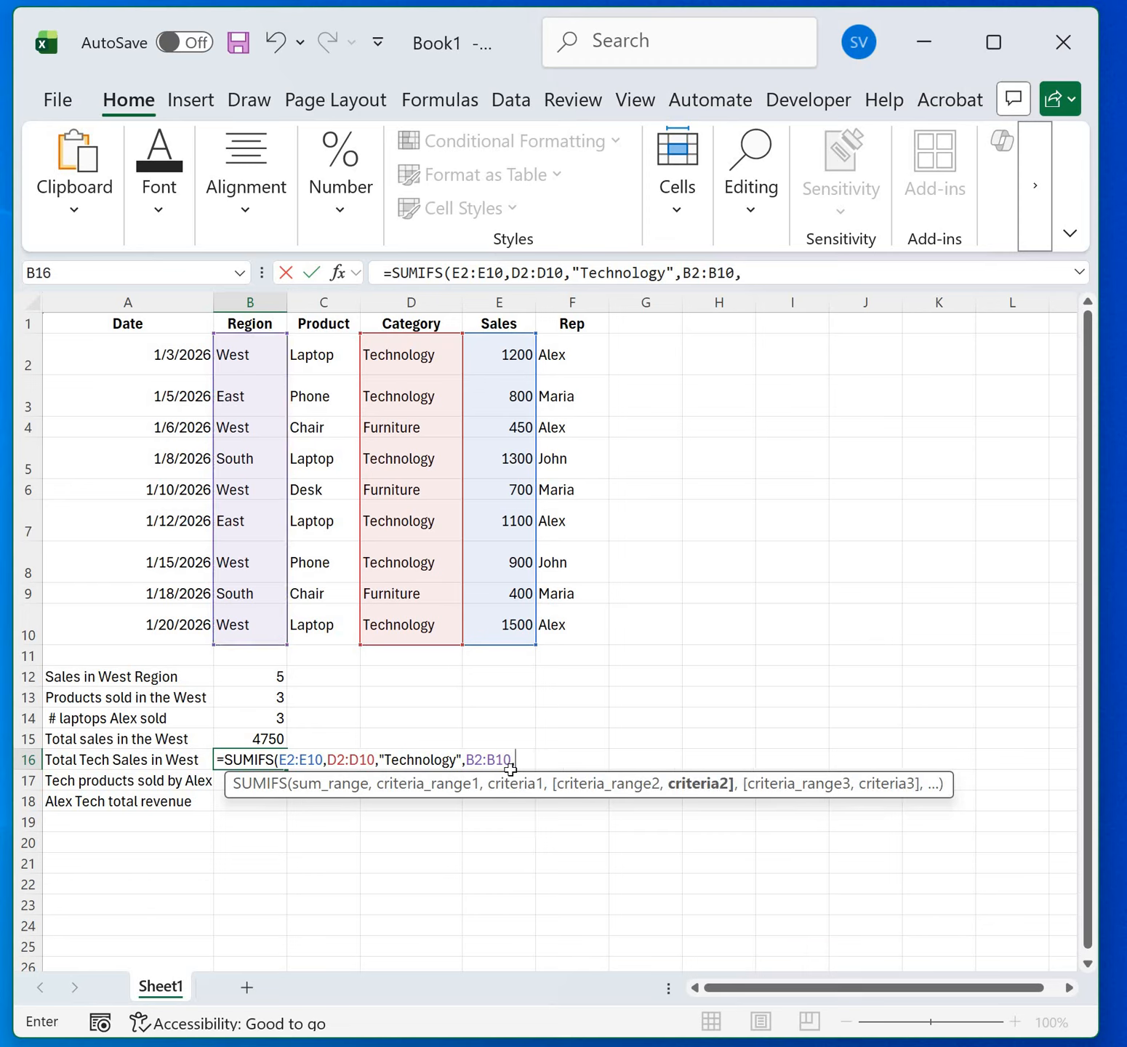
pyautogui.write('"West")')
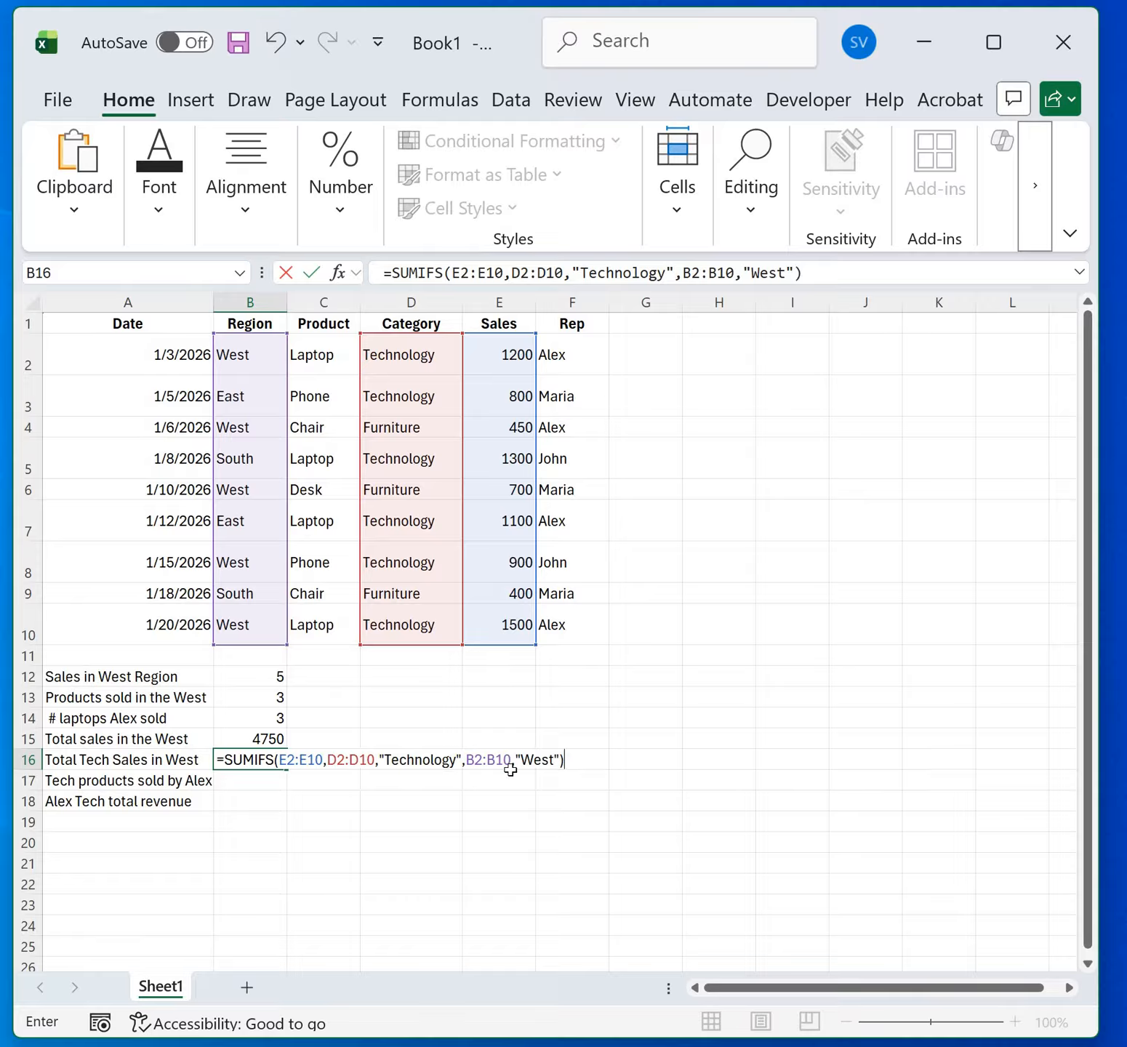
pyautogui.press('Return')
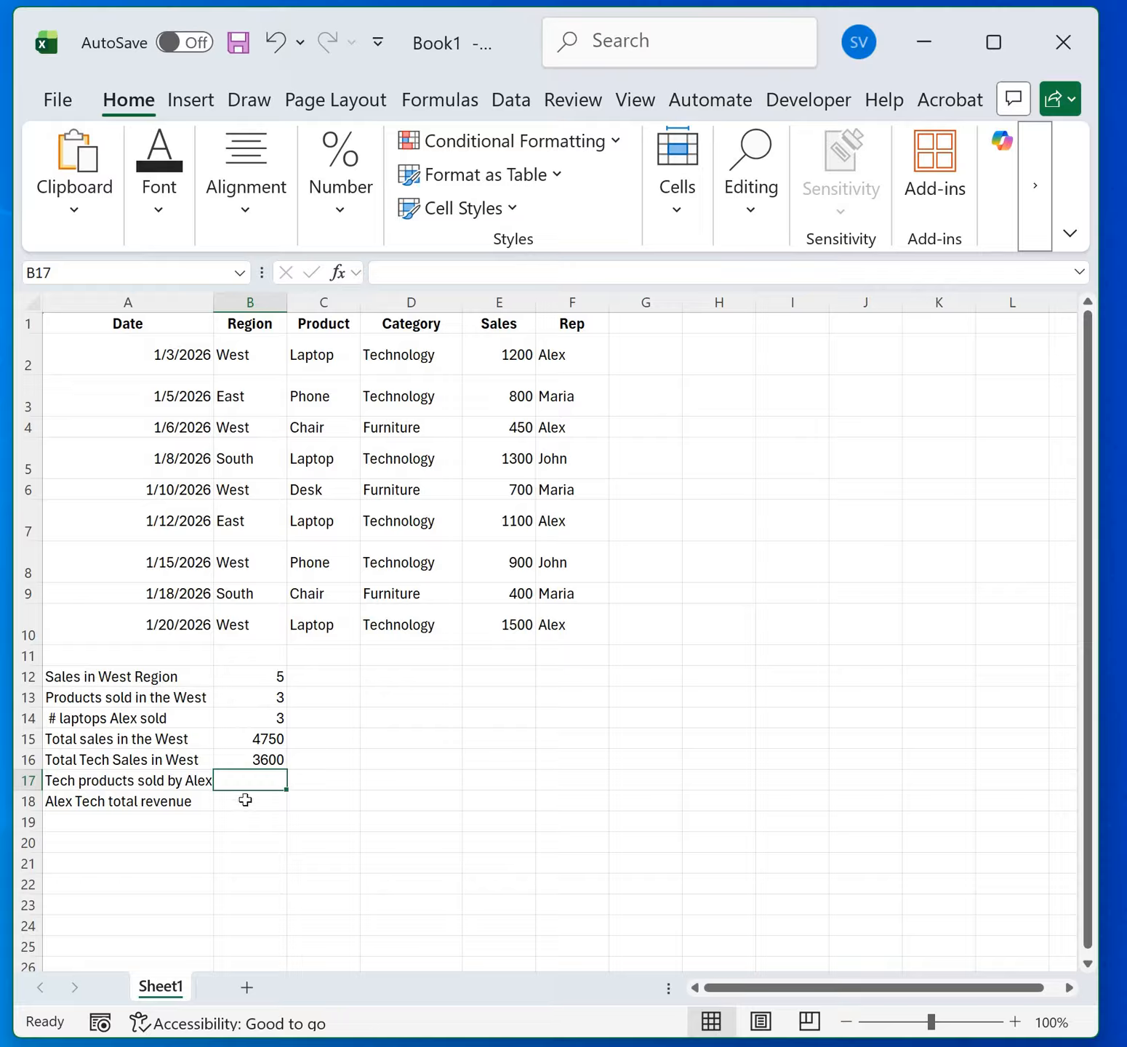
# Step: Insert a row below "Total Tech Sales in West" and label A17 "Total Laptops by" followed by the first name of the rep in F2
pyautogui.doubleClick(247, 783)
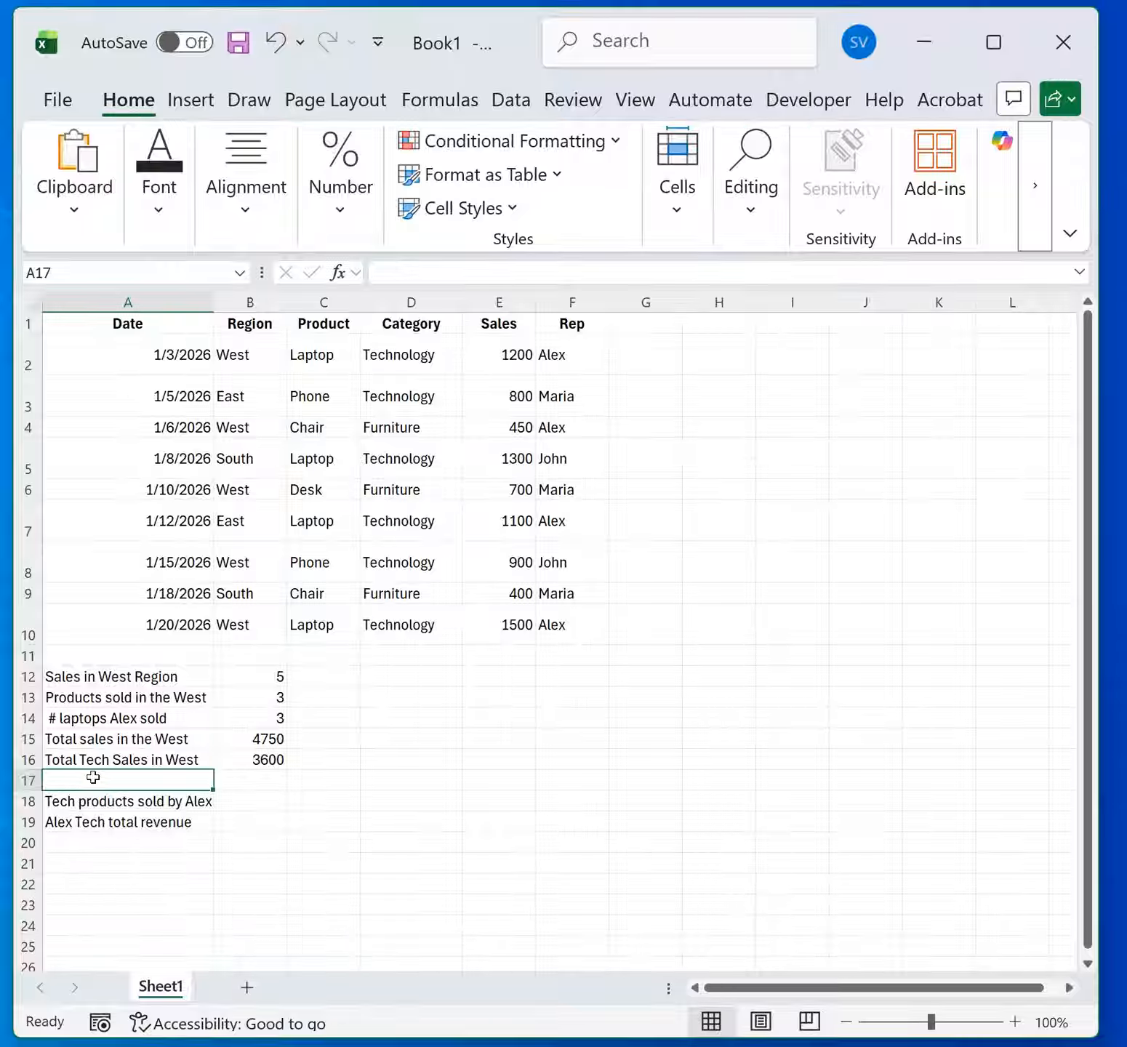
pyautogui.write('Total Laptops')
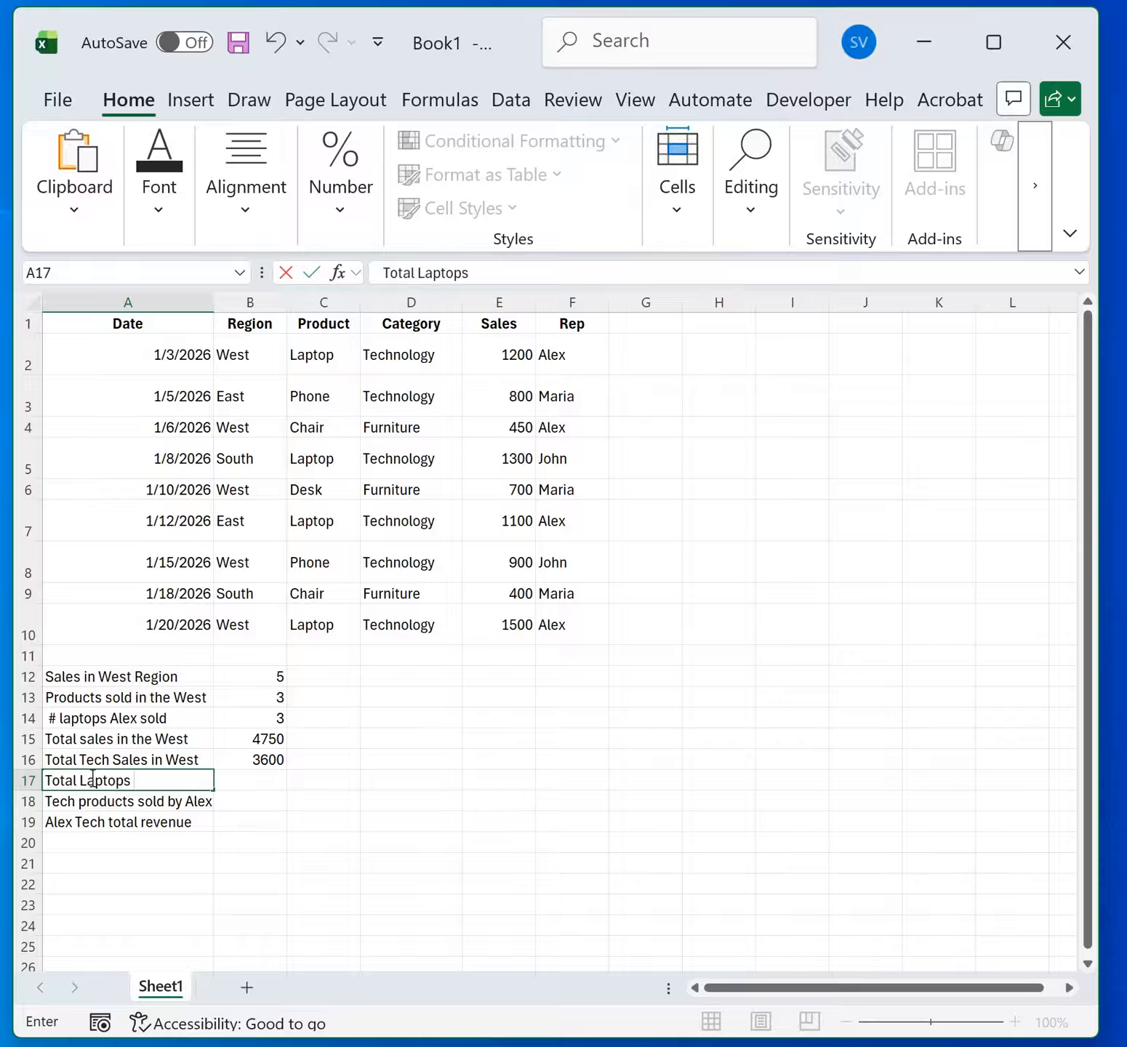
pyautogui.write(' by Alex')
pyautogui.click(250, 775)
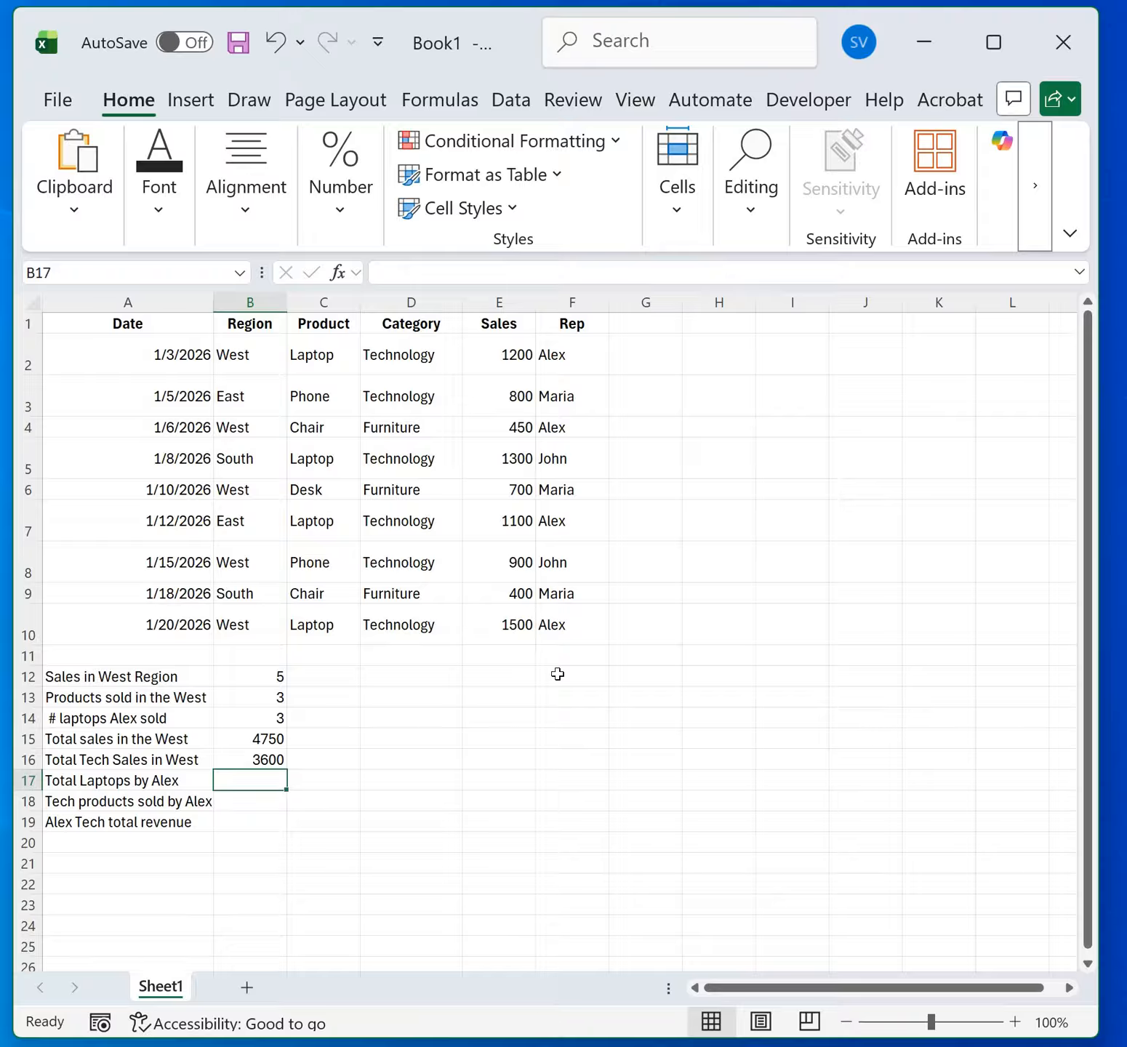
# Step: Append "in West" to the end of the total laptops label in A17
pyautogui.click(191, 783)
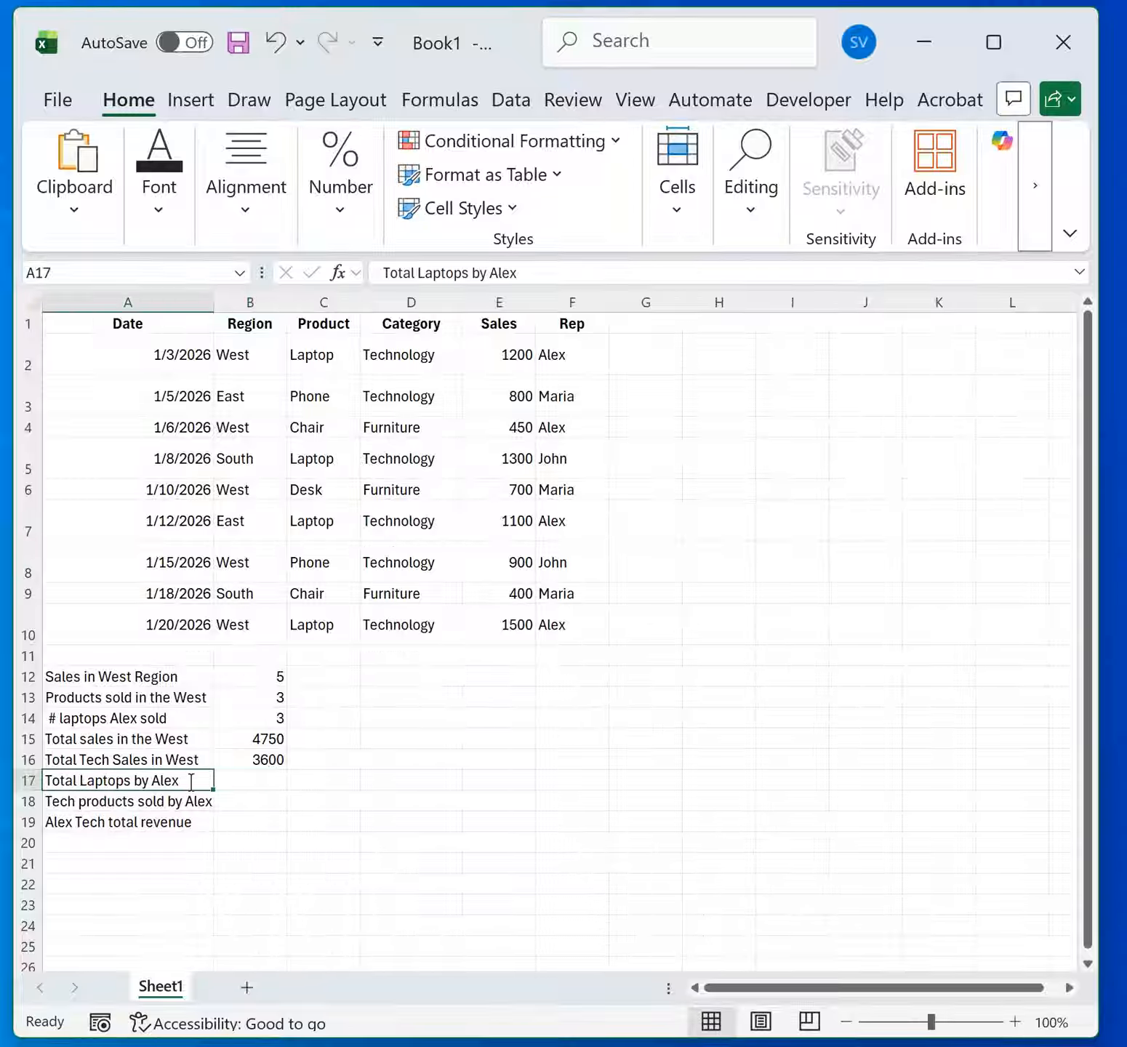
pyautogui.doubleClick(191, 781)
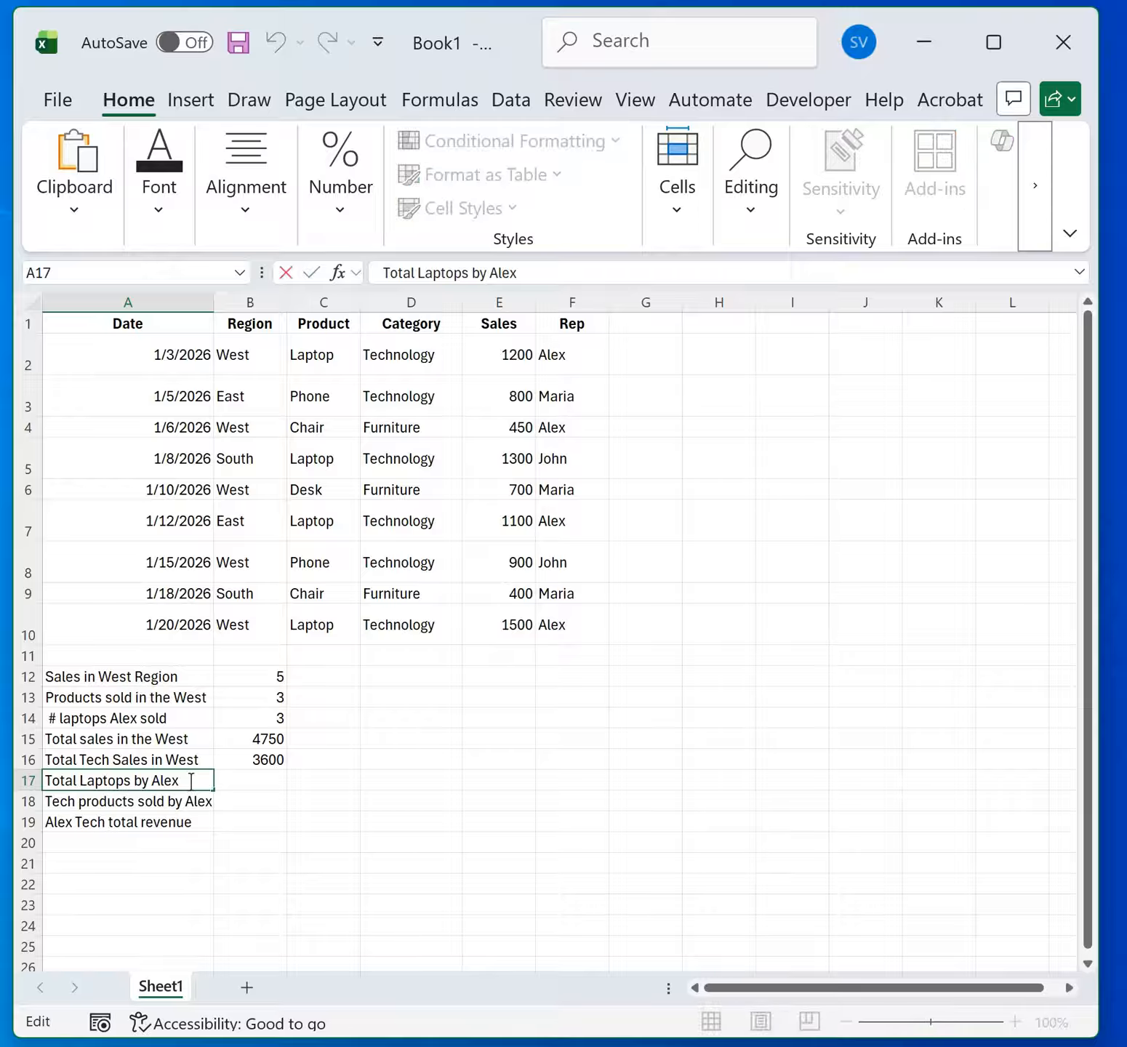
pyautogui.write('in West')
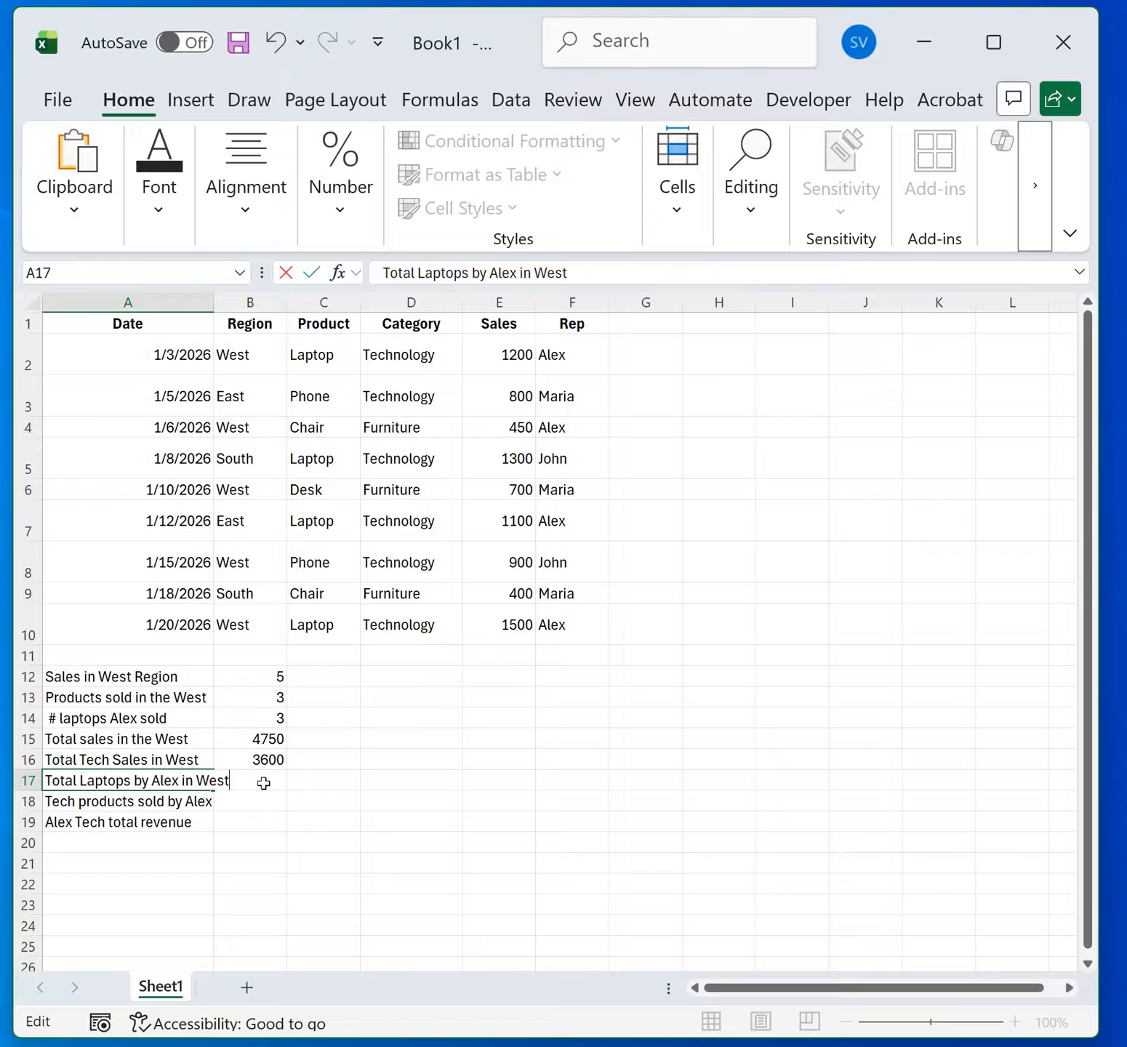
pyautogui.press('Return')
# Step: Start a SUMIFS formula in B17 with the Sales cells E2:E10 as the sum range
pyautogui.click(263, 782)
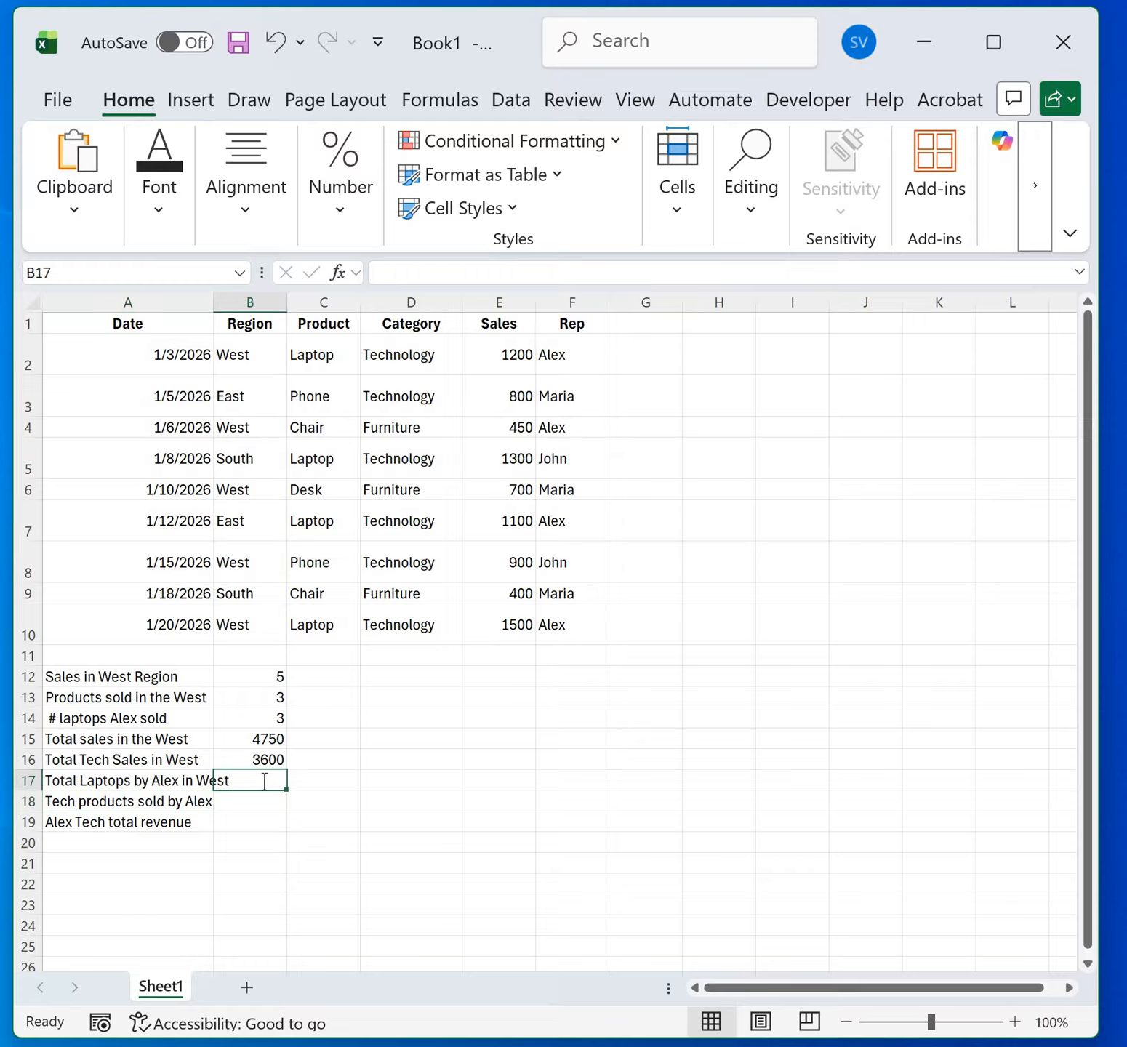
pyautogui.doubleClick(264, 782)
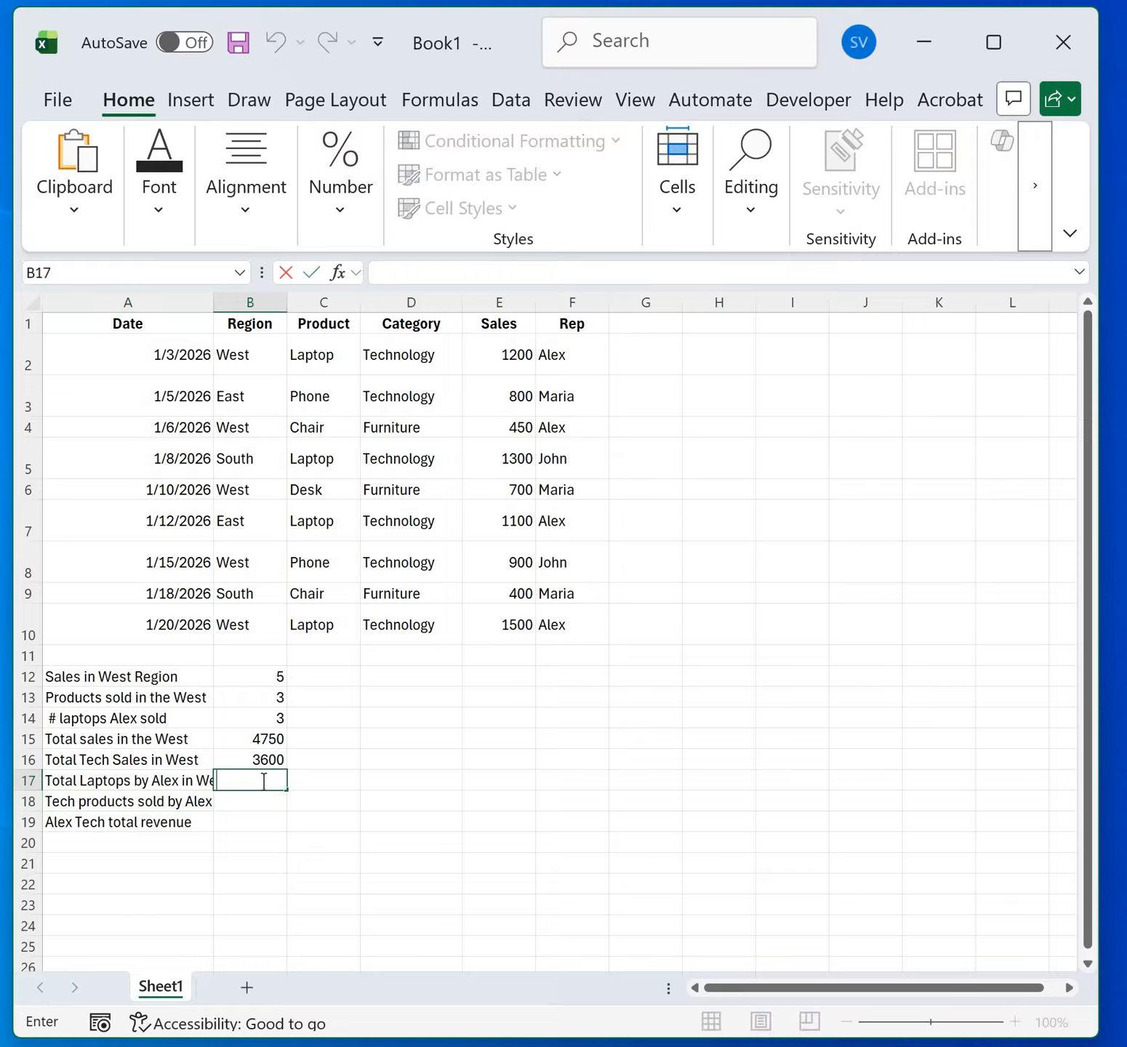
pyautogui.write('=Sum')
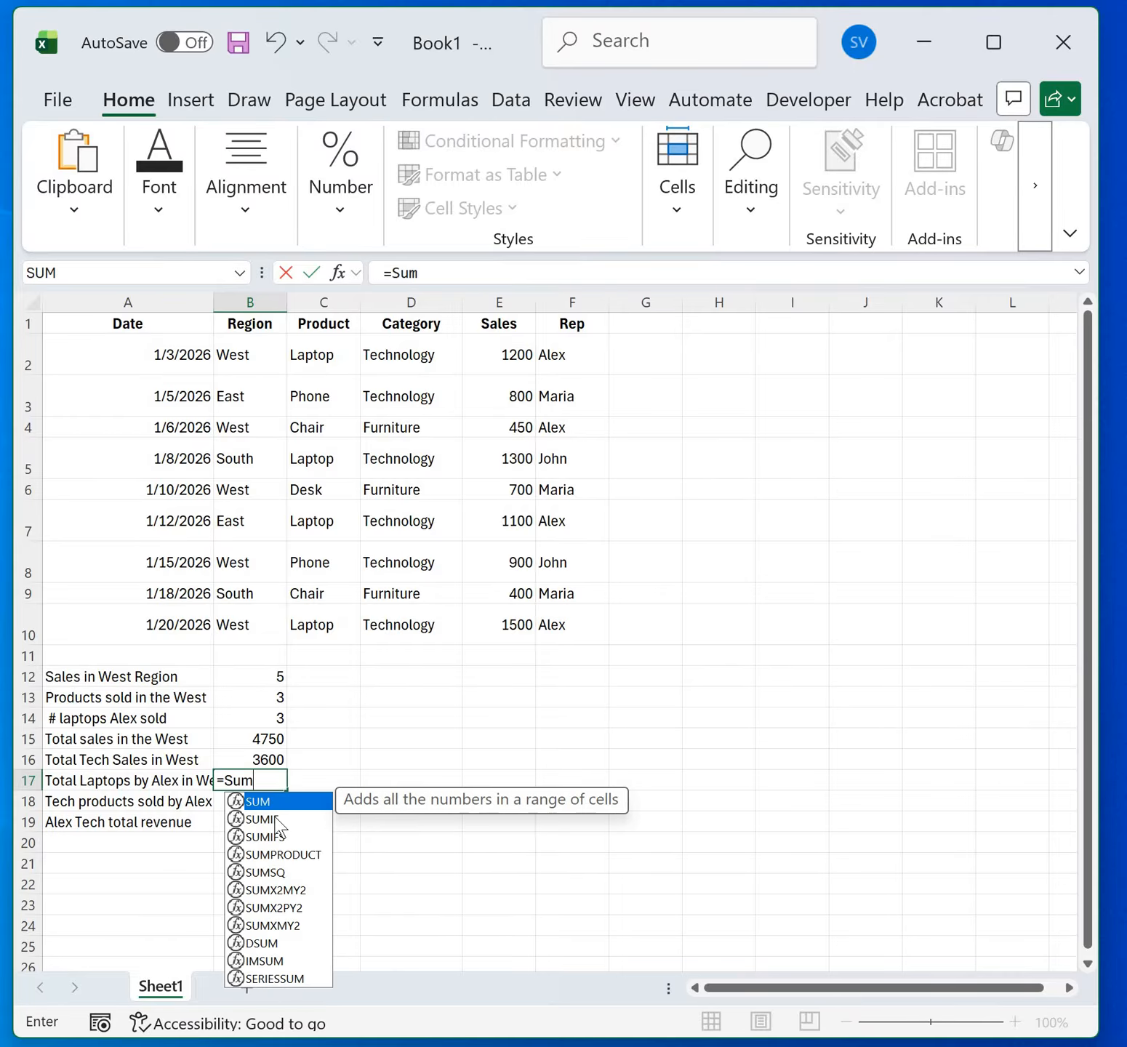
pyautogui.doubleClick(274, 837)
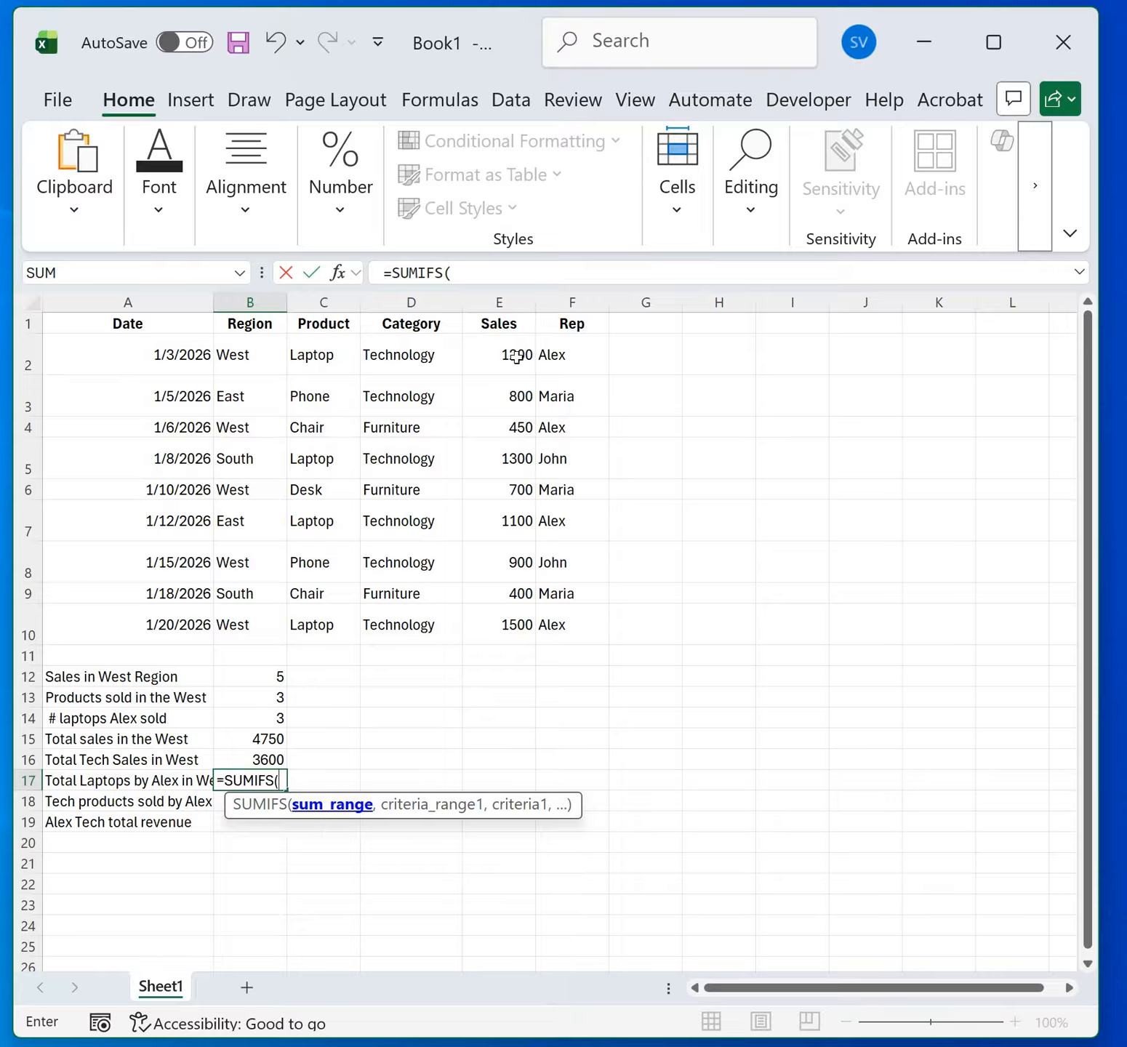
pyautogui.moveTo(499, 354); pyautogui.dragTo(499, 625)
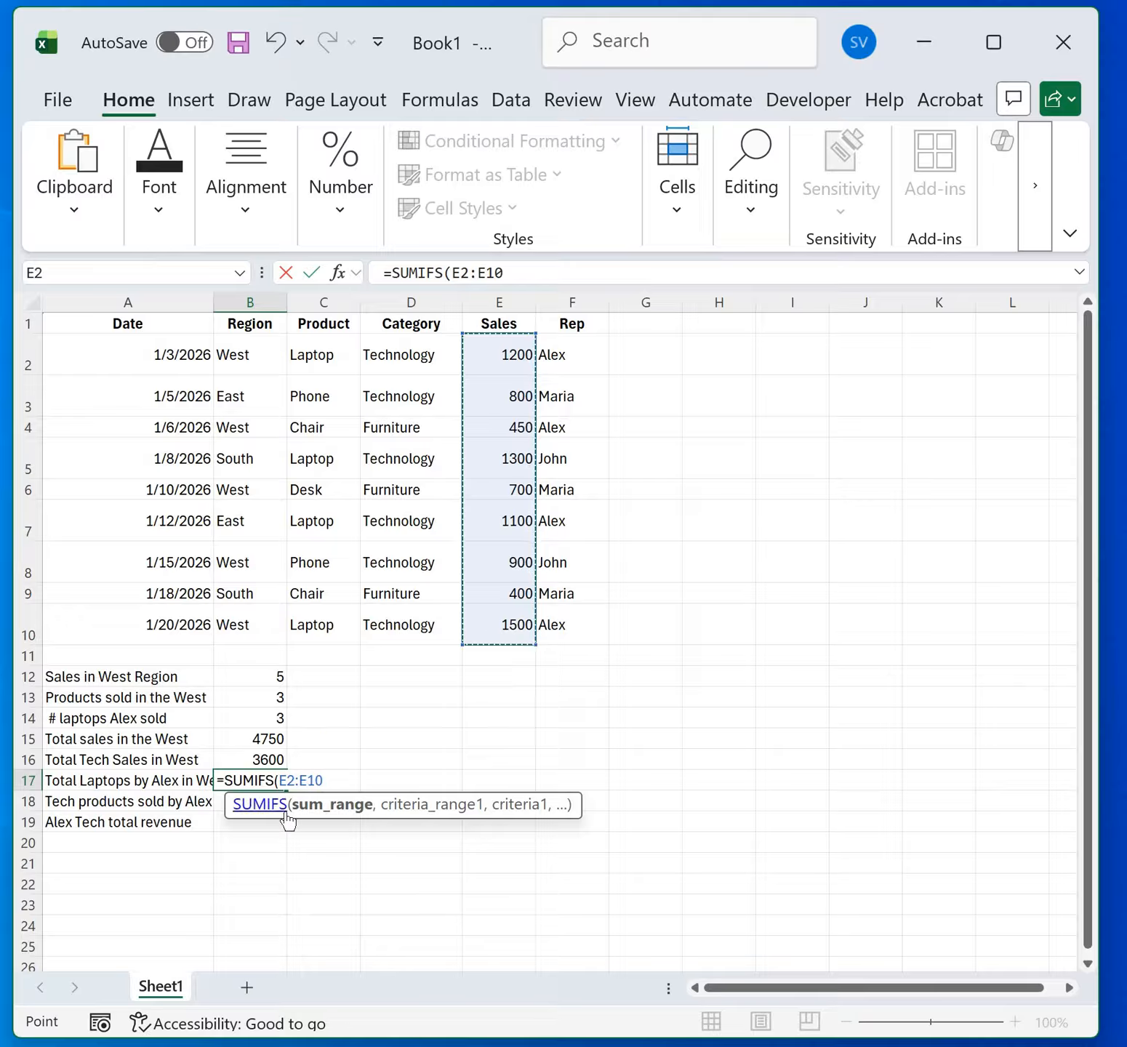
pyautogui.write(',')
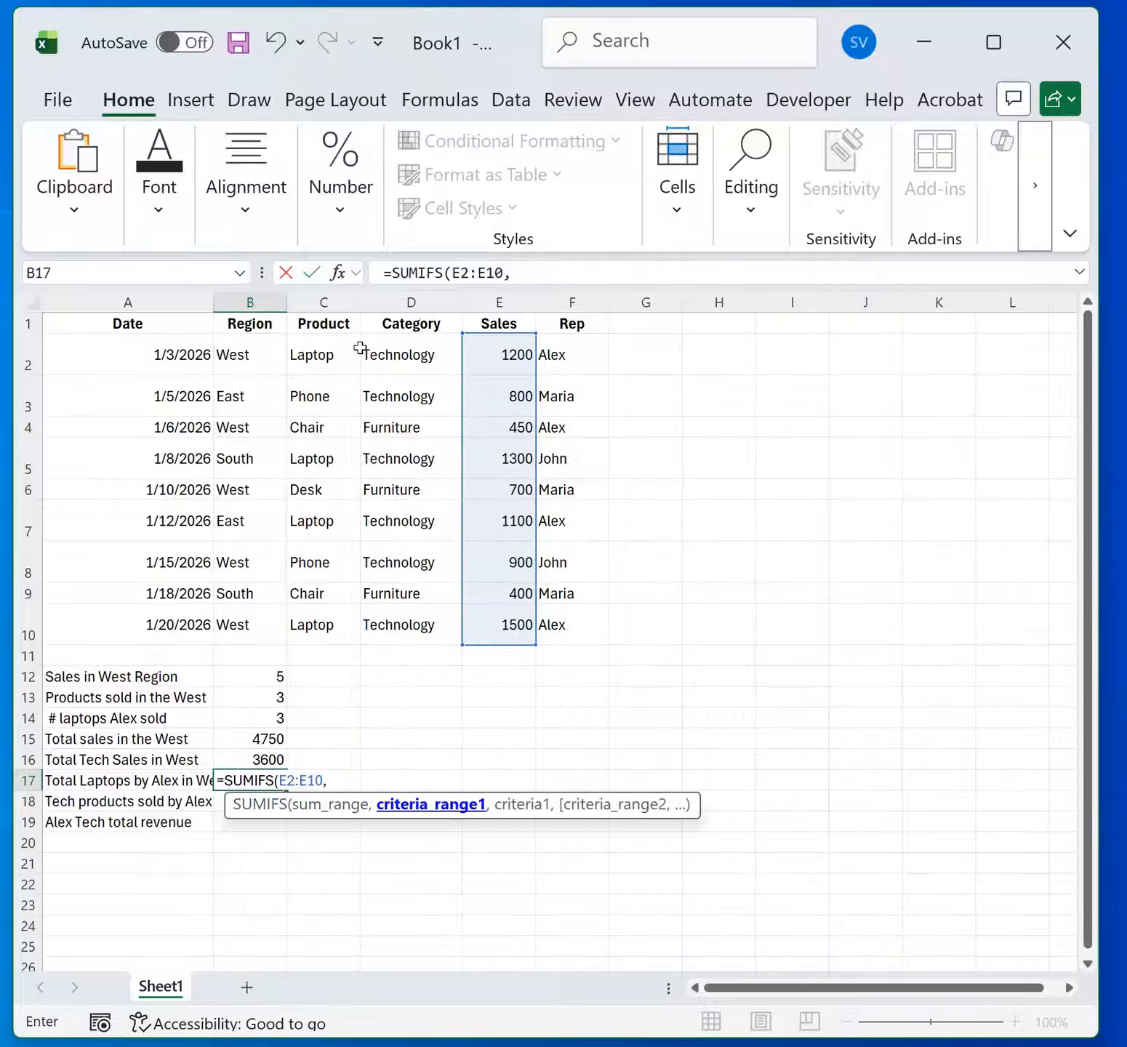
# Step: Add the Product cells C2:C10 with the criterion "Laptop" as the first condition of the B17 formula
pyautogui.moveTo(325, 353); pyautogui.dragTo(342, 625)
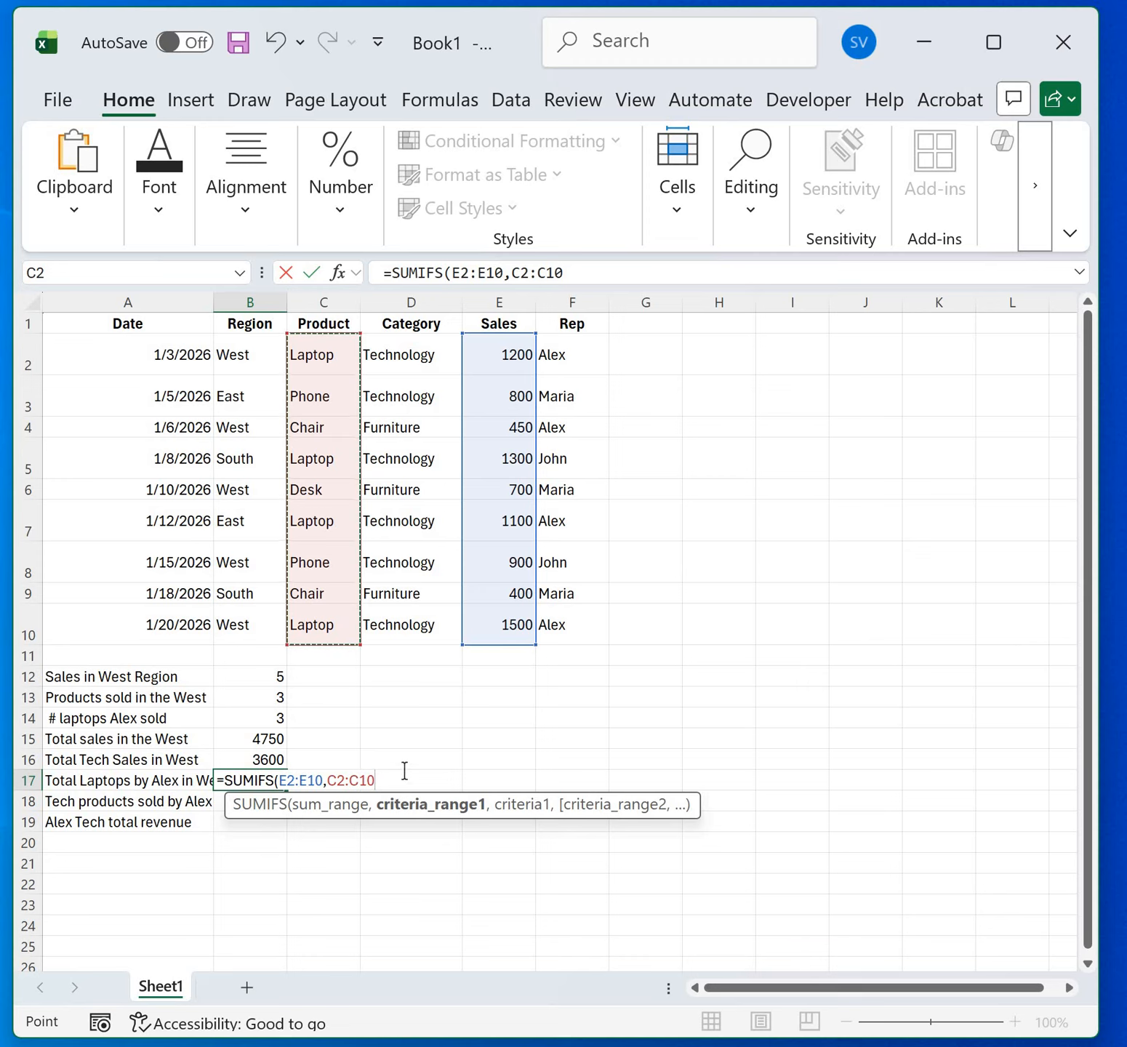
pyautogui.write(',')
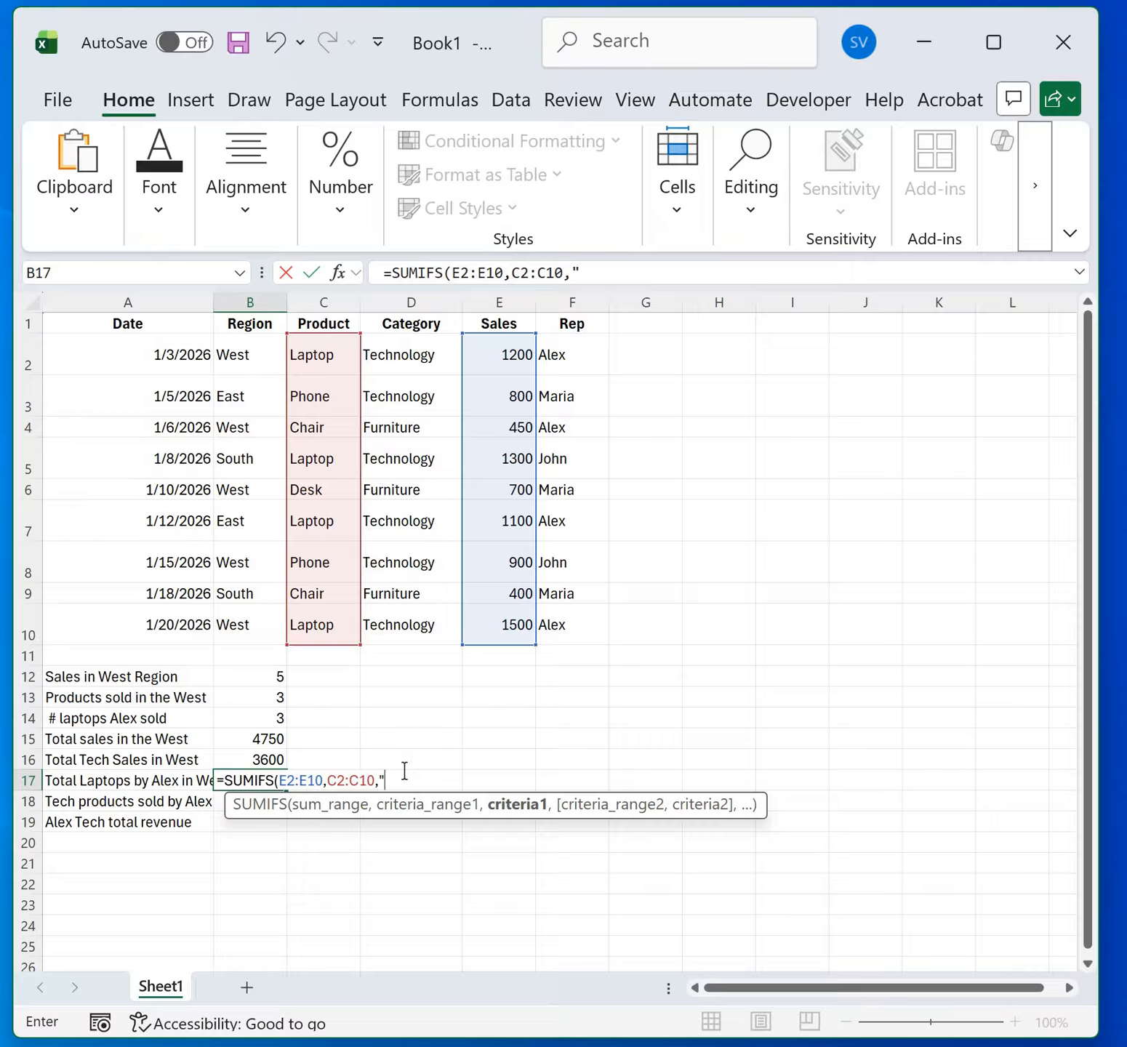
pyautogui.write('"Laptop",')
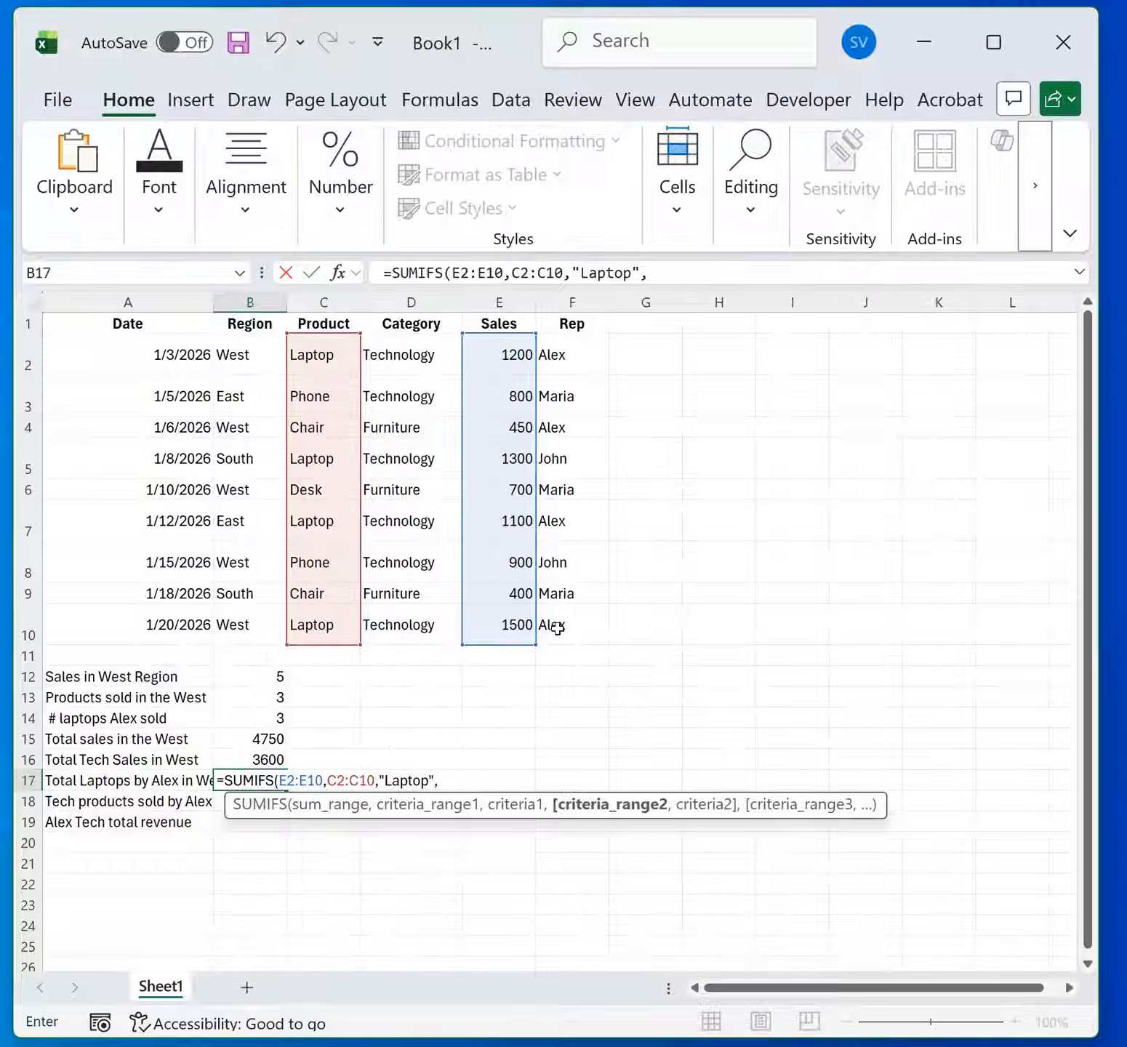
# Step: Add the Rep cells F2:F10 with the name of the rep in F2 as the second condition of the B17 formula
pyautogui.moveTo(560, 355); pyautogui.dragTo(564, 629)
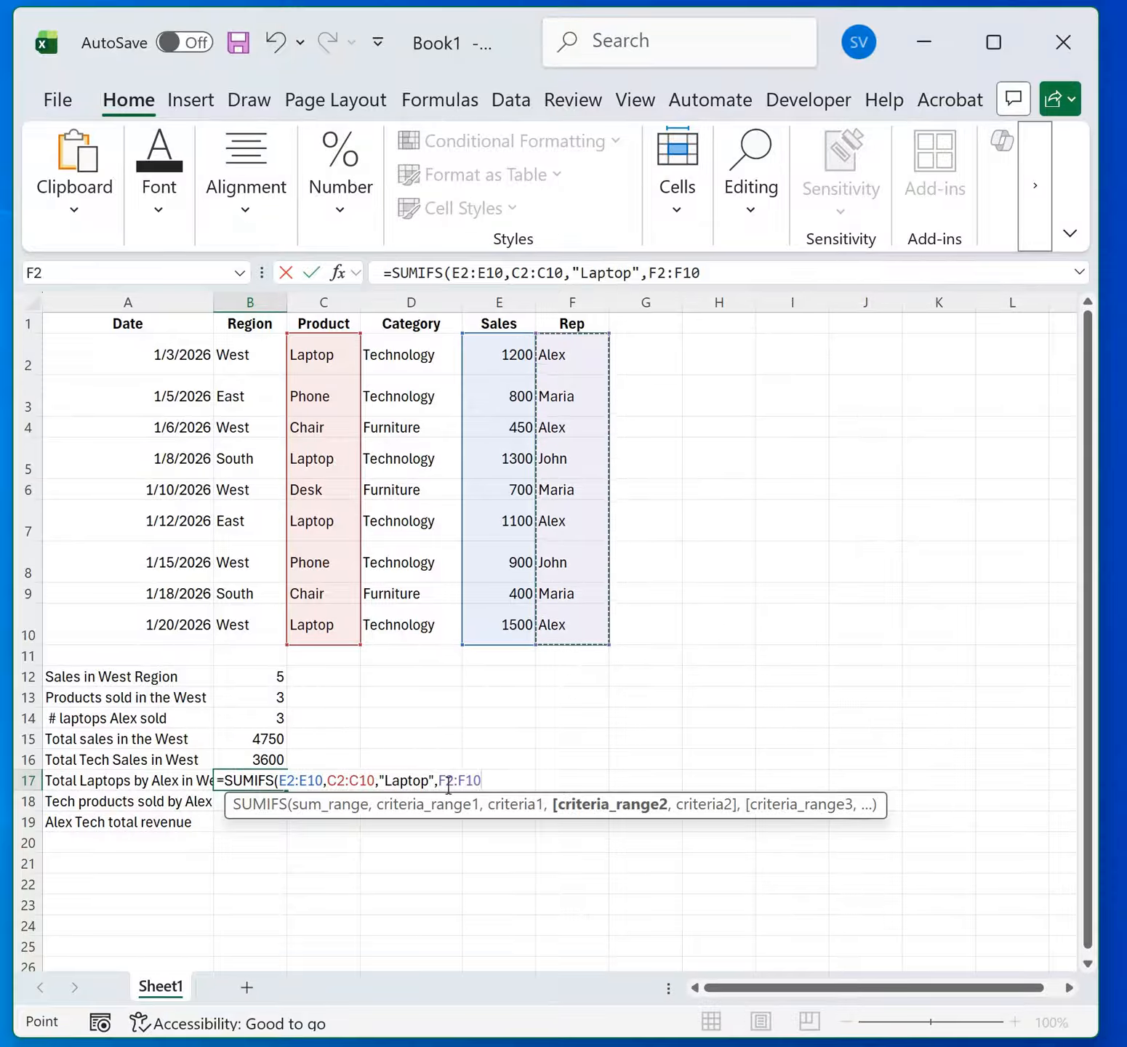
pyautogui.write(',')
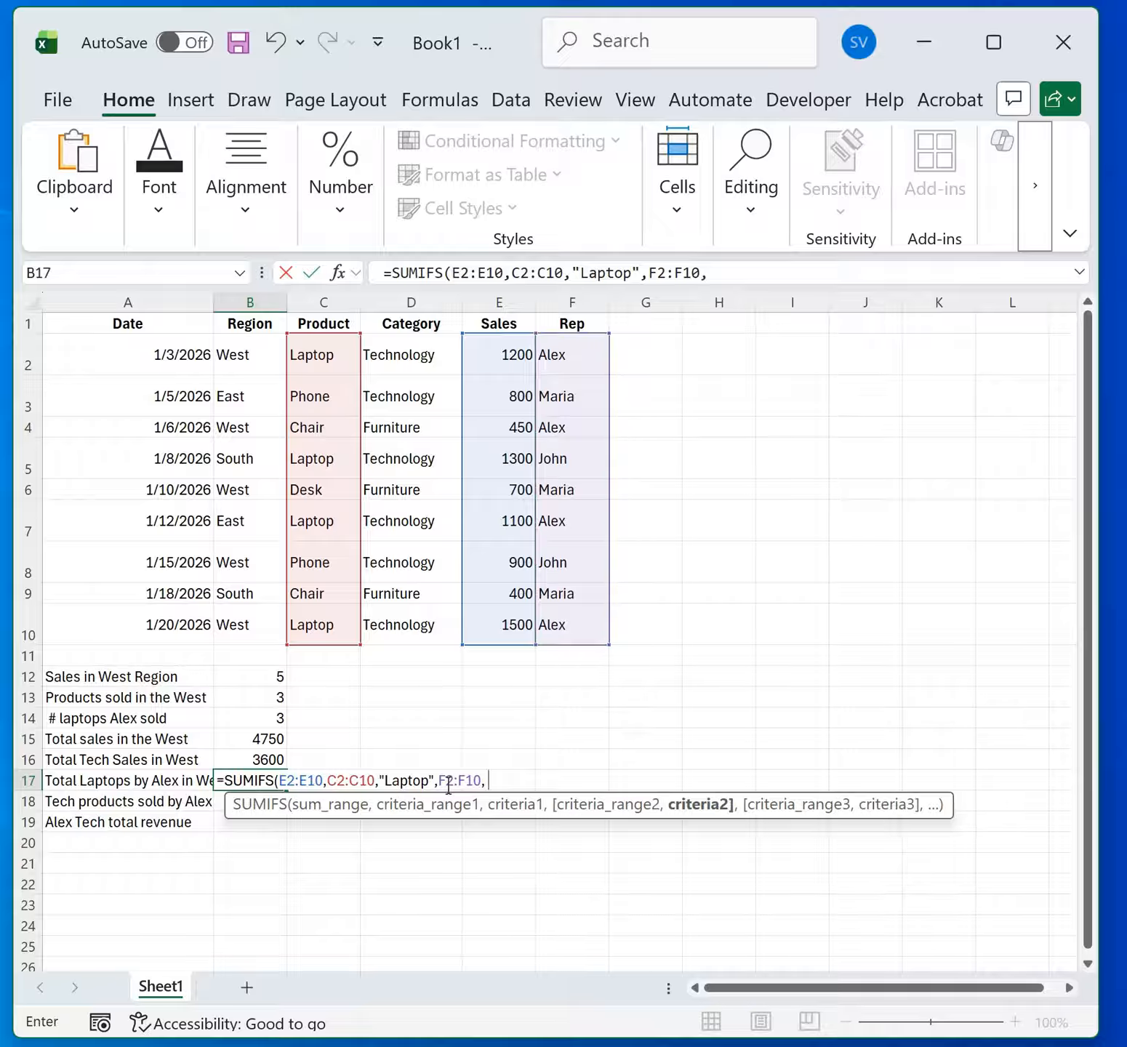
pyautogui.write(' "Alex",')
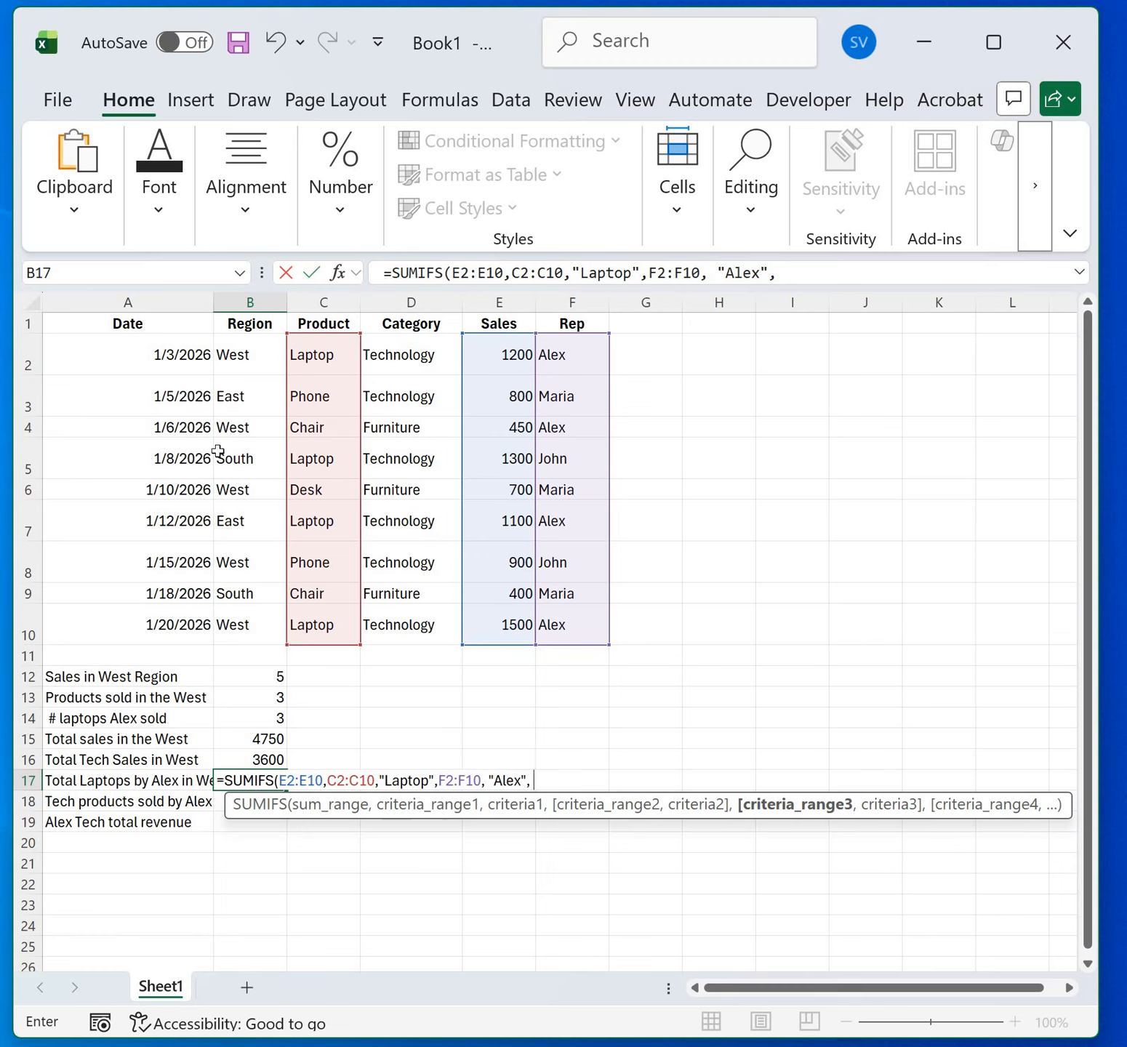
# Step: Complete the B17 formula with the Region cells B2:B10 and the criterion "West" as the third condition
pyautogui.moveTo(233, 355); pyautogui.dragTo(241, 615)
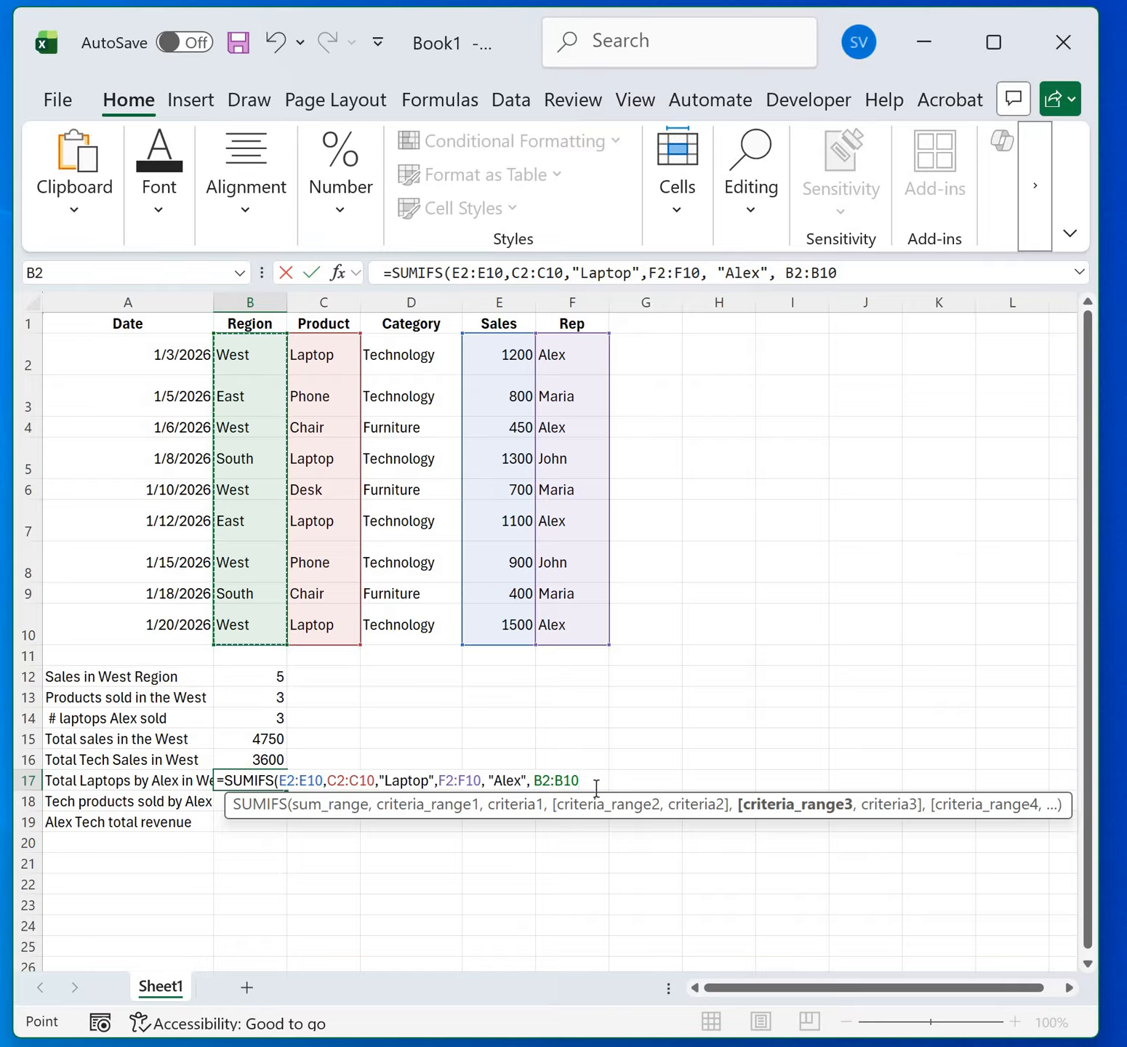
pyautogui.write(',')
pyautogui.write(' "We')
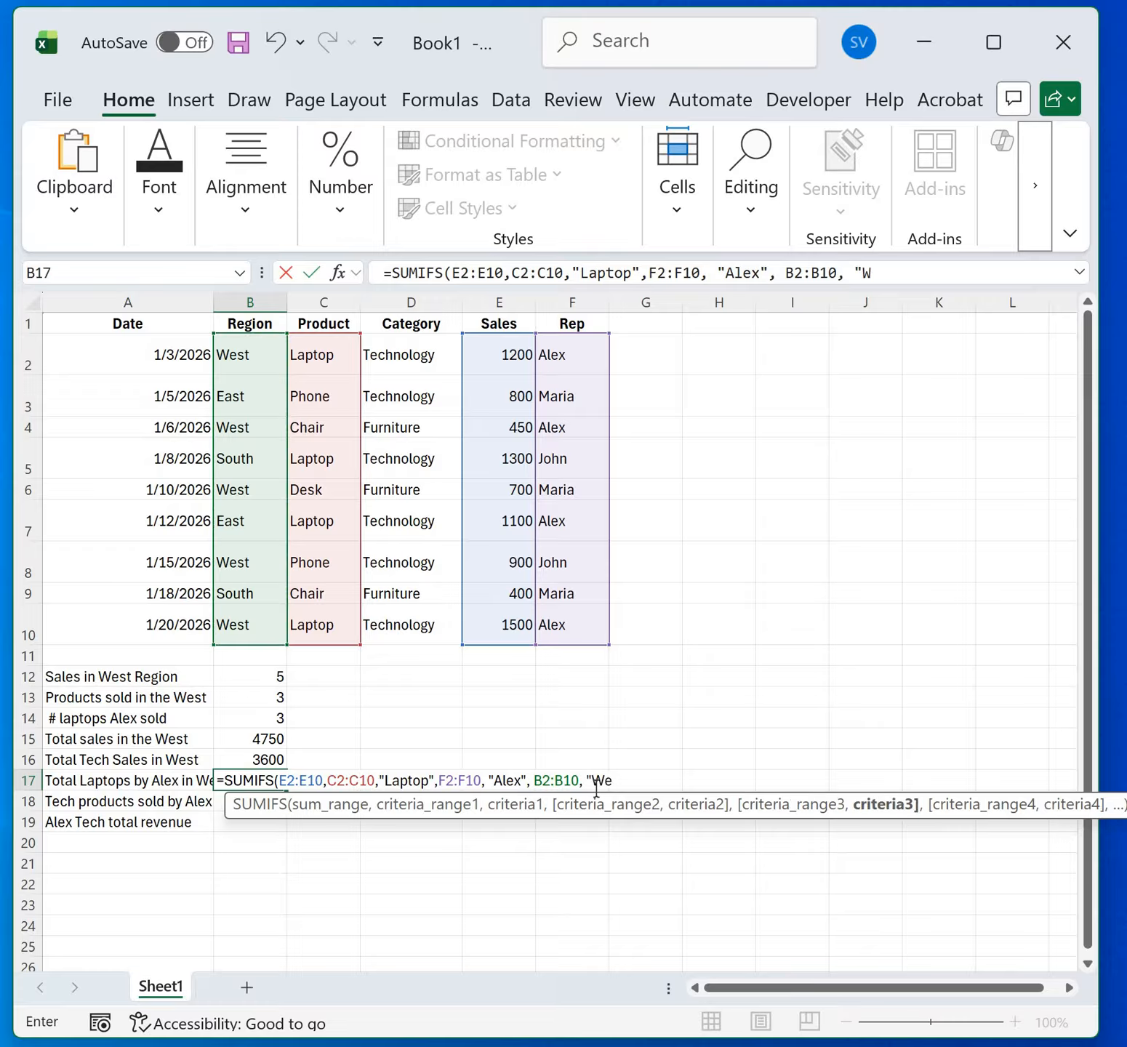
pyautogui.write('st")')
pyautogui.press('Return')
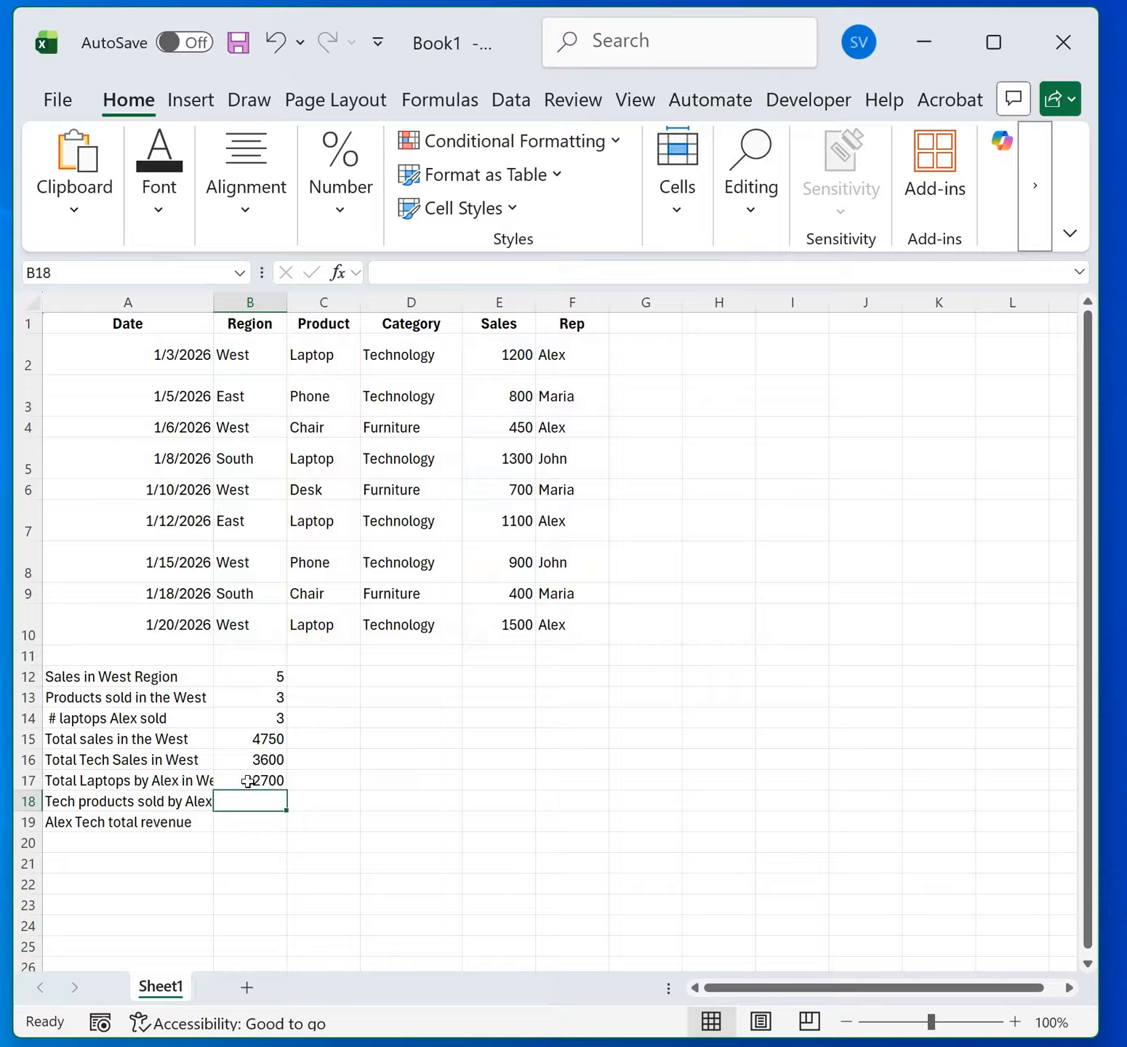